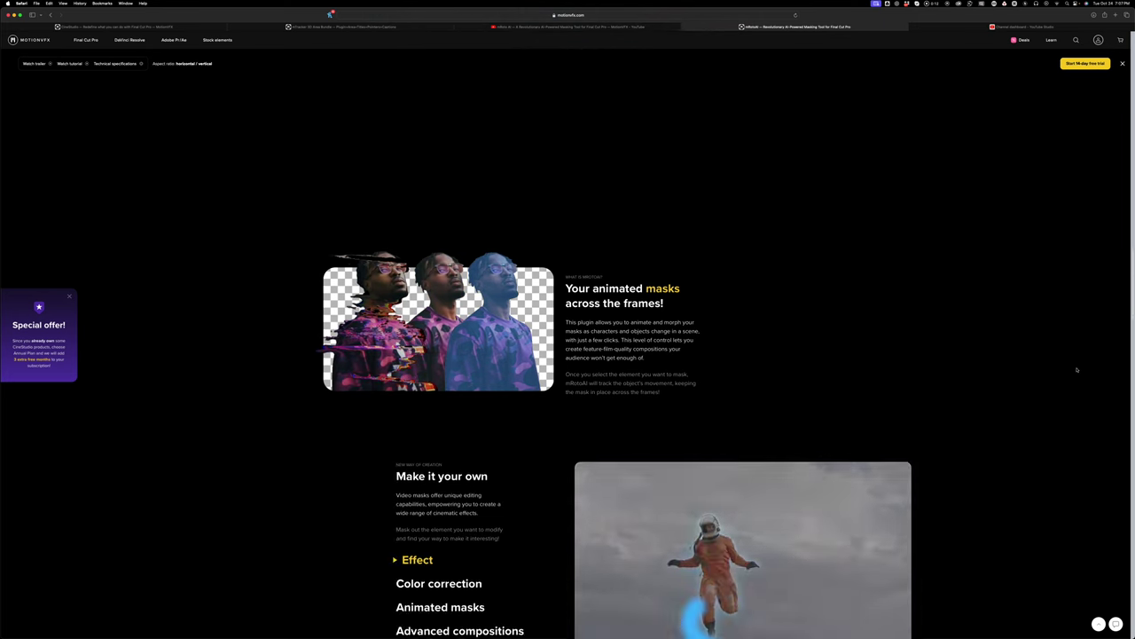
- Scroll down the mRotoAI page on motionvfx.com toward the 'Make it your own' section
scroll(1076, 371, down, 5)
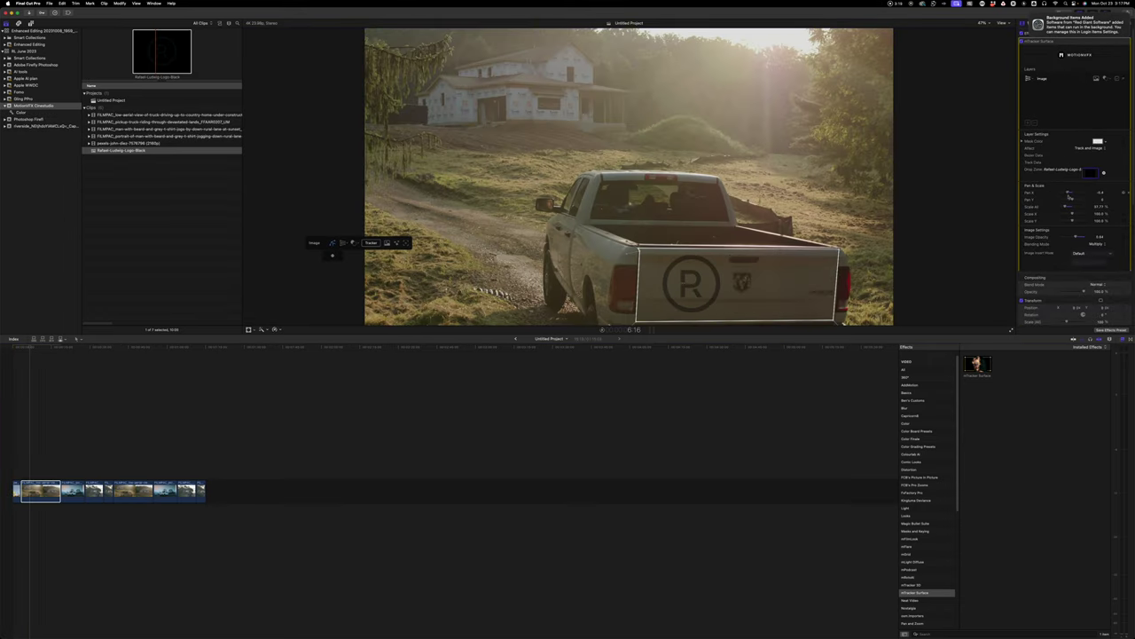
- Place the R logo on the tracked tailgate with Overlay blending and play it back
click(1098, 141)
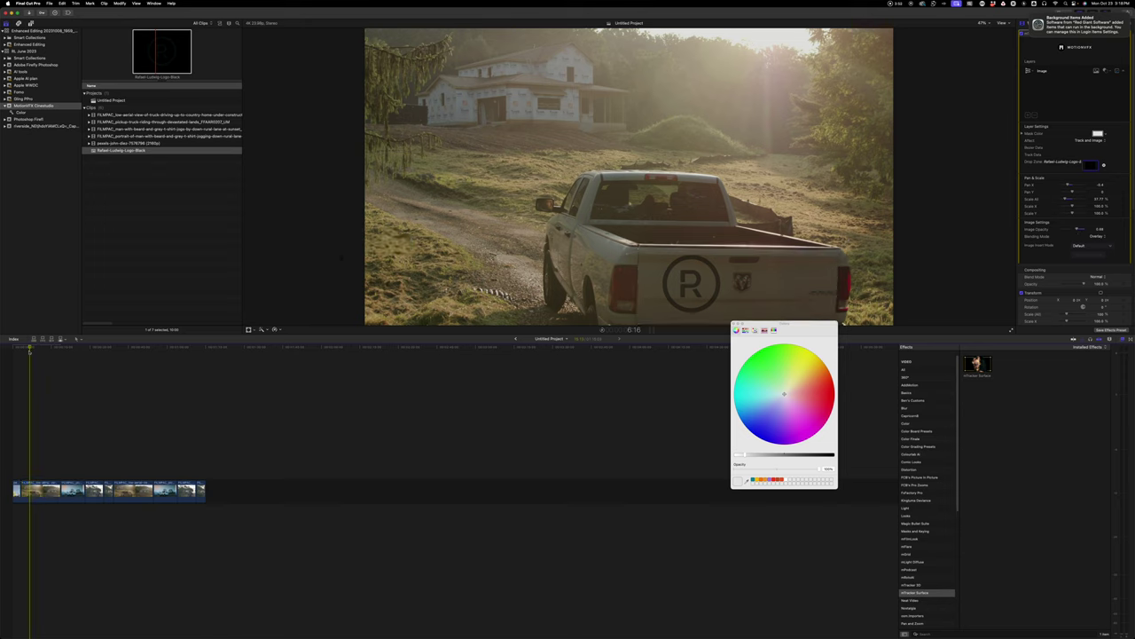
key(space)
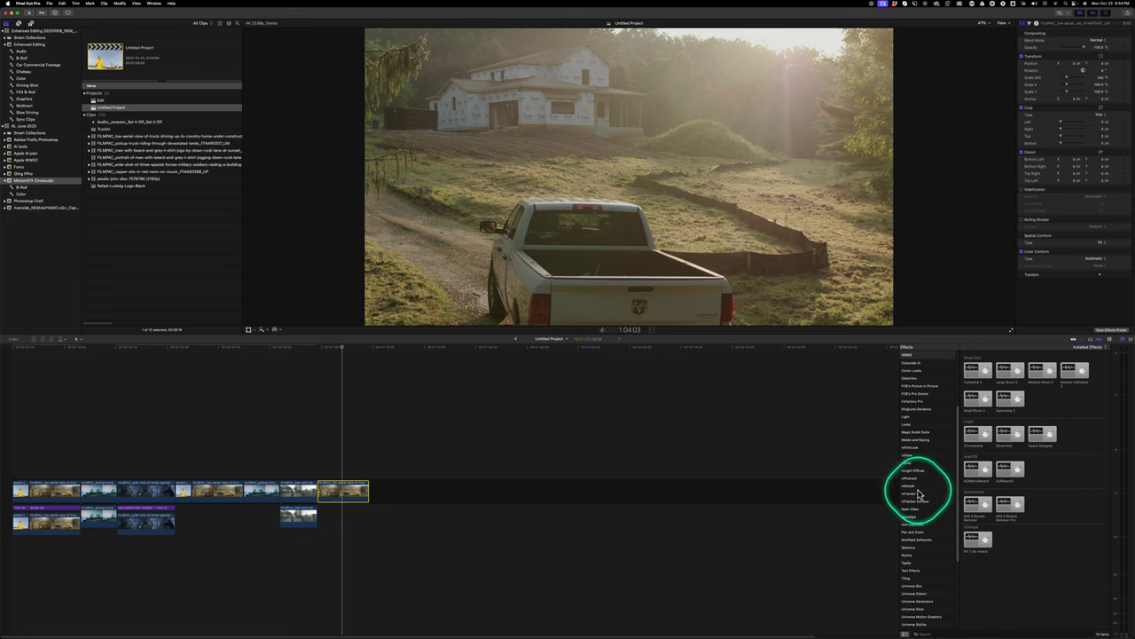
- Apply mRotoAI to the truck clip and brush over the cab top and side mirror to mask the pickup
click(910, 486)
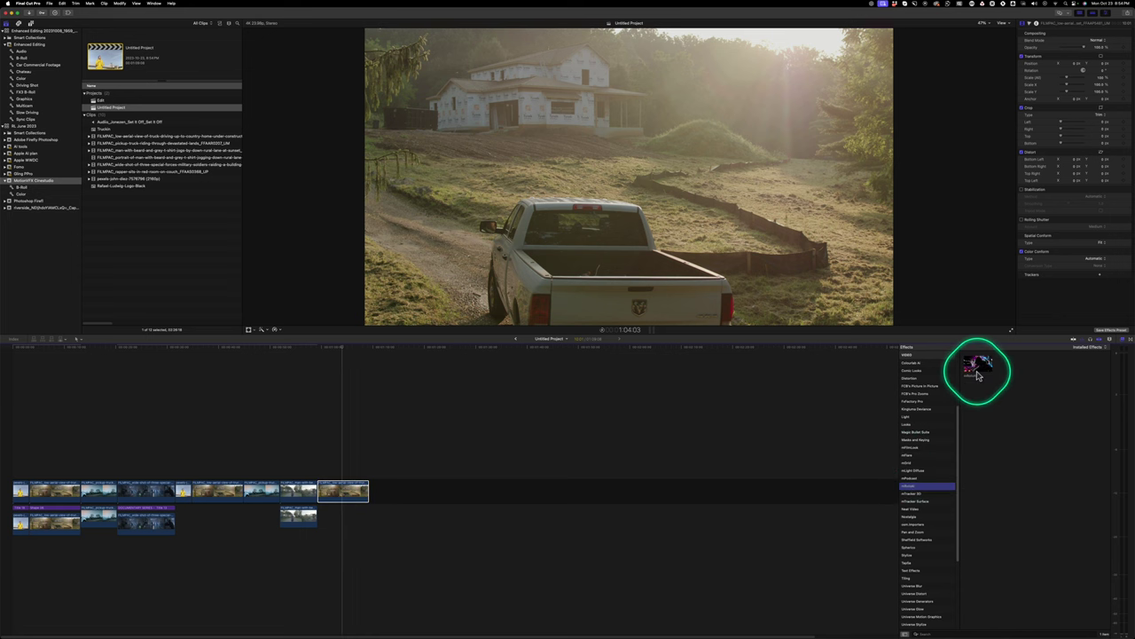
drag(979, 365, 361, 471)
click(594, 290)
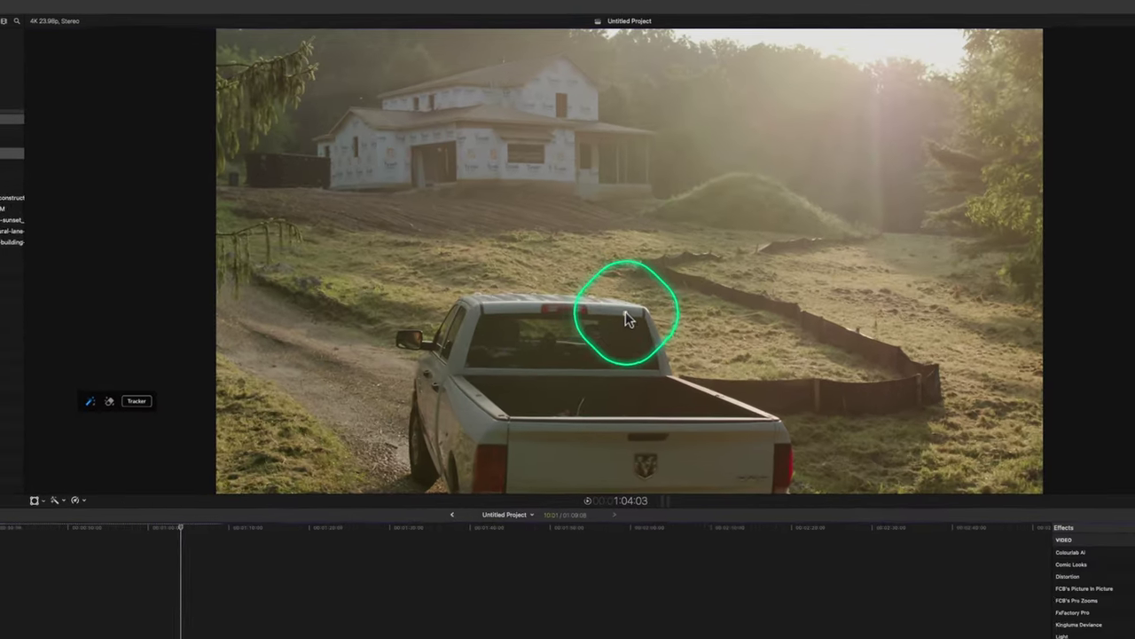
drag(628, 210, 528, 211)
mouse_move(470, 320)
mouse_down()
mouse_move(419, 347)
mouse_move(409, 339)
mouse_move(406, 352)
mouse_move(434, 362)
mouse_move(416, 411)
mouse_move(423, 469)
mouse_move(705, 489)
mouse_move(631, 316)
mouse_move(502, 376)
mouse_move(562, 456)
mouse_move(629, 400)
mouse_move(520, 332)
mouse_move(569, 380)
mouse_up()
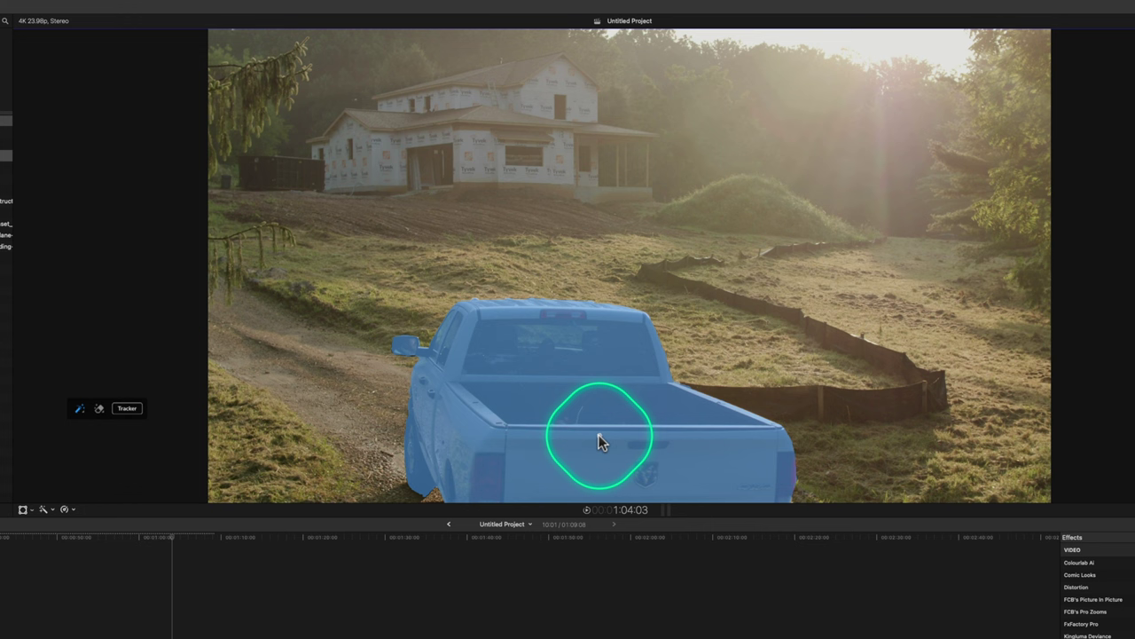
- Track the truck mask backward, then forward, using the mRotoAI Tracker controls
click(126, 409)
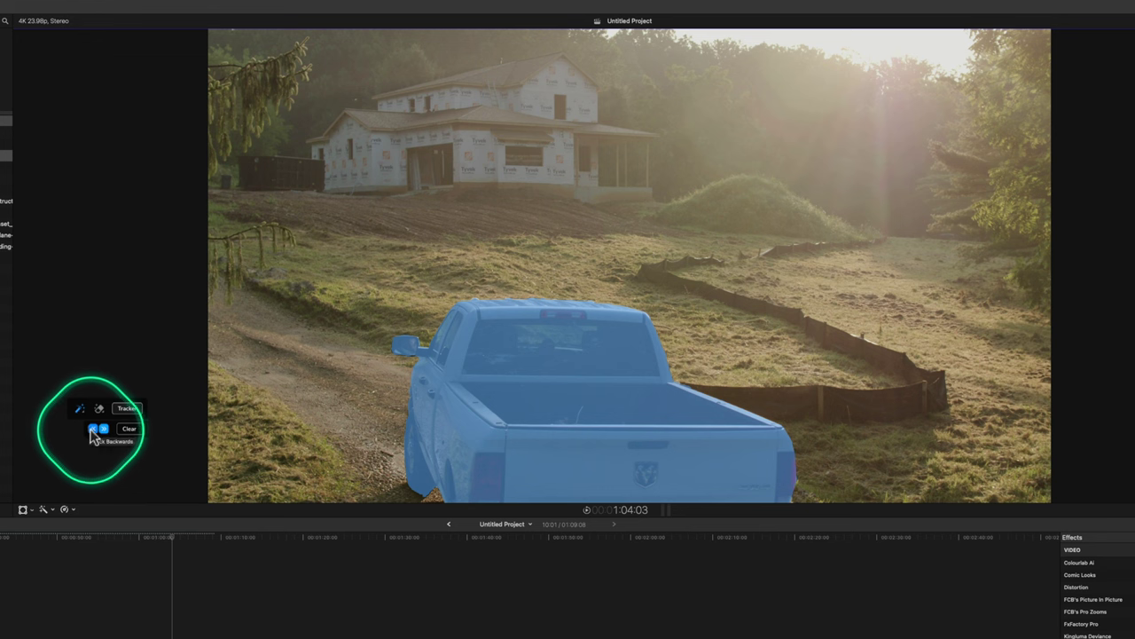
click(93, 430)
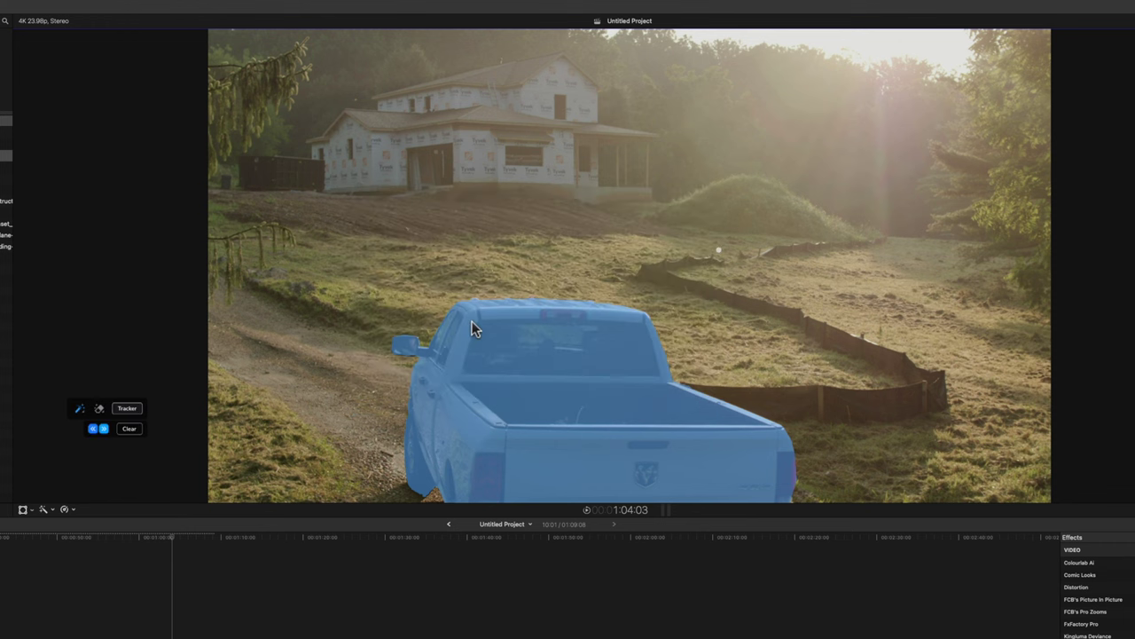
click(104, 428)
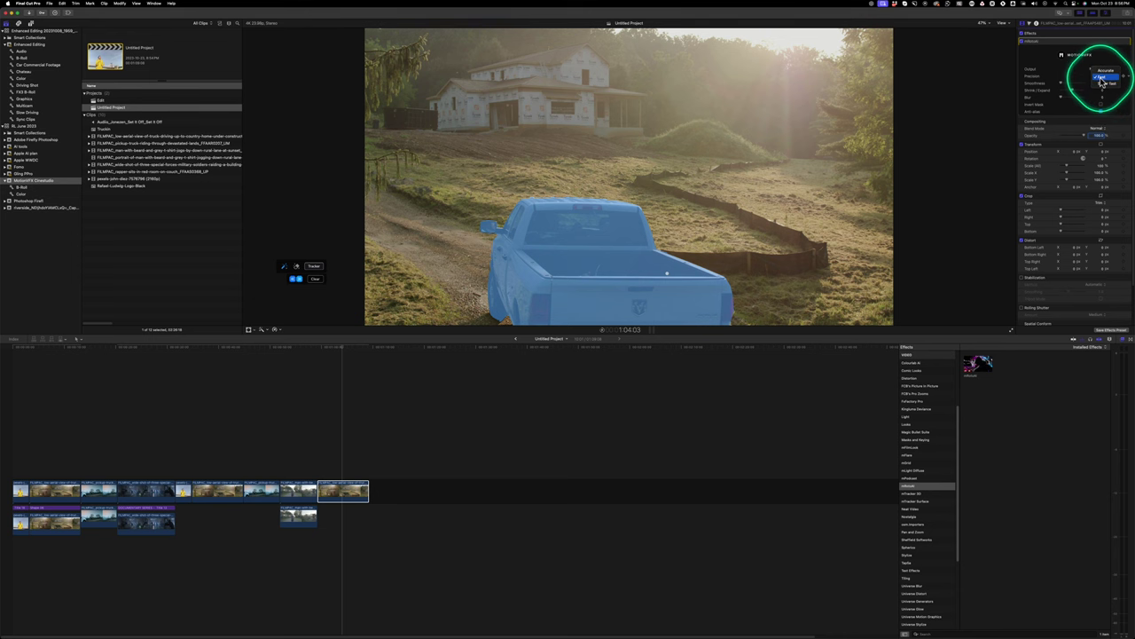
- Set mask precision to Fast, then play from the start and scrub back over the masked truck
click(1102, 85)
click(26, 359)
key(space)
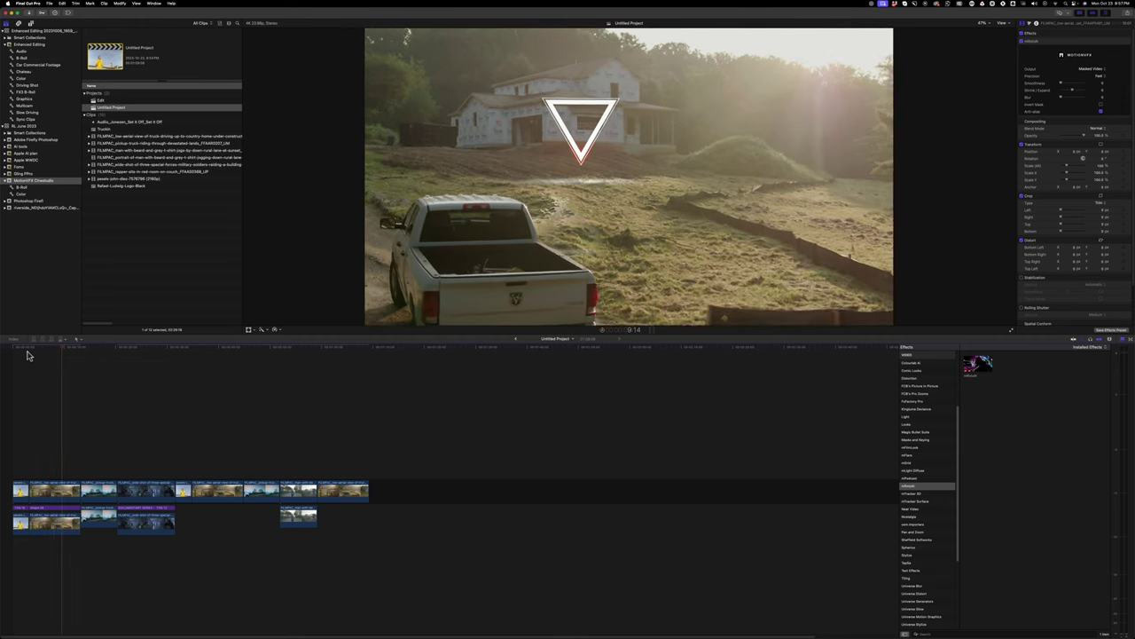
key(space)
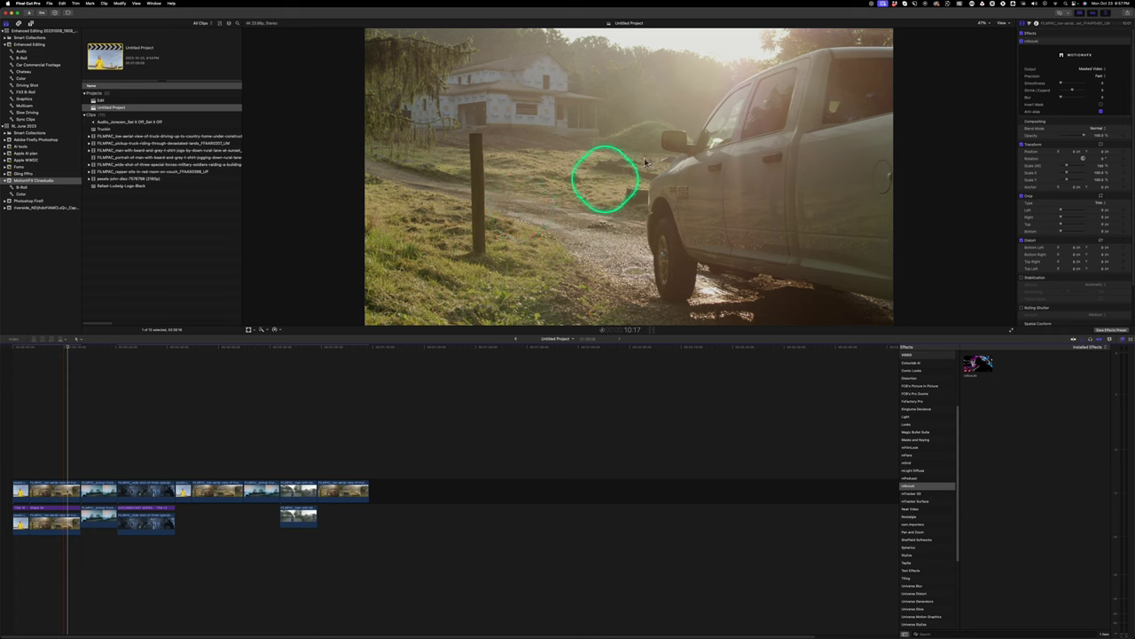
drag(43, 354, 59, 352)
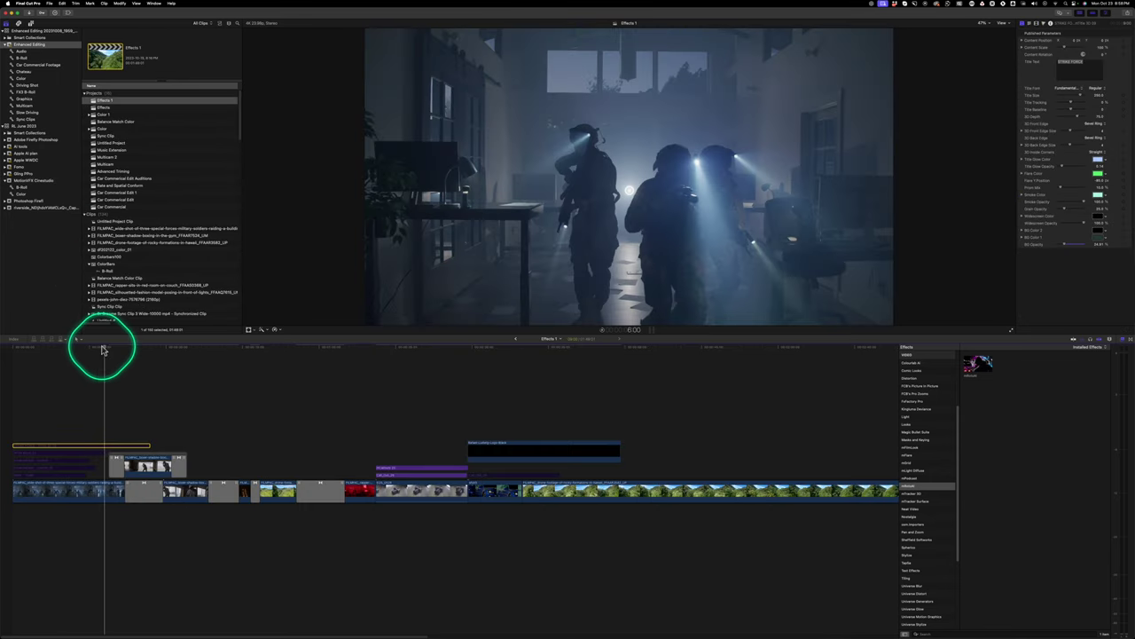
- Play and scrub through the Effects 1 montage, then return to the Untitled Project
key(space)
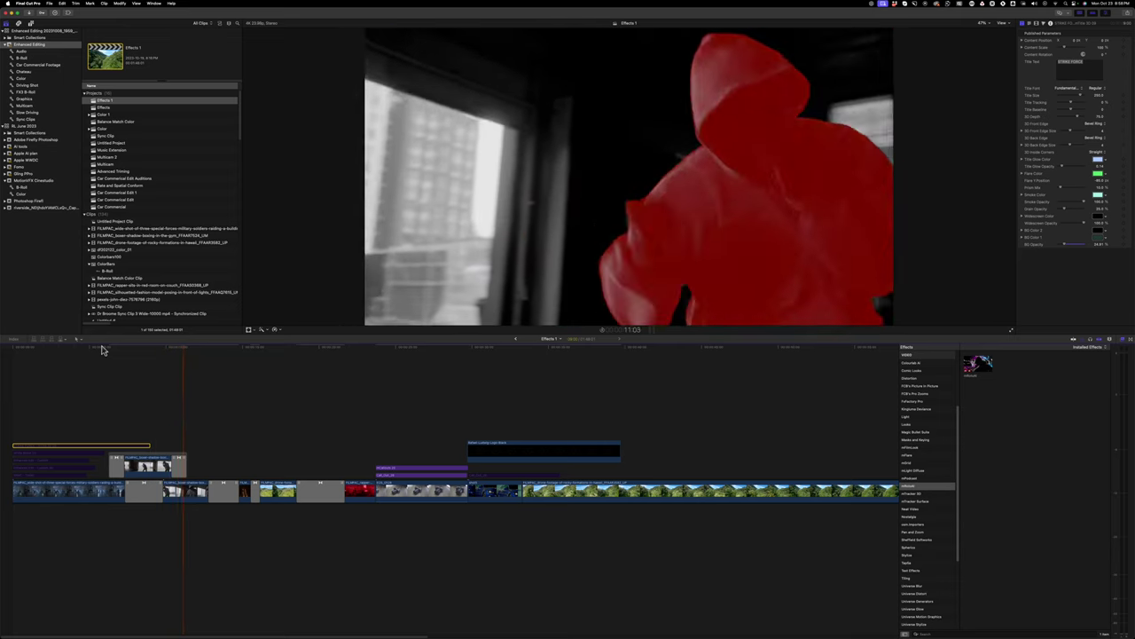
key(space)
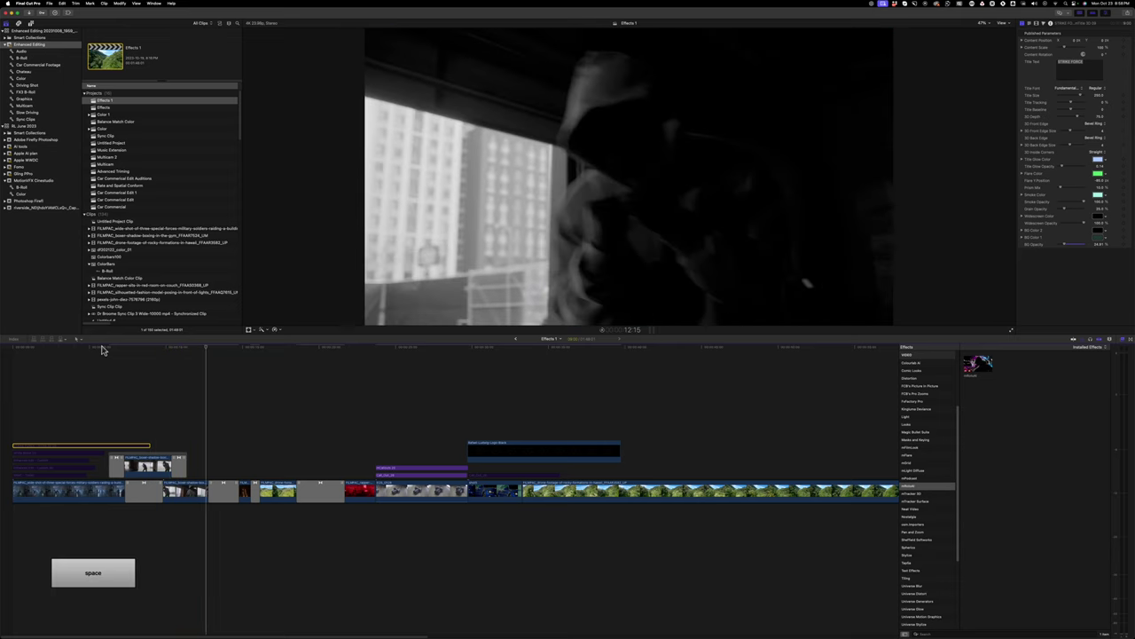
drag(177, 363, 228, 375)
click(21, 349)
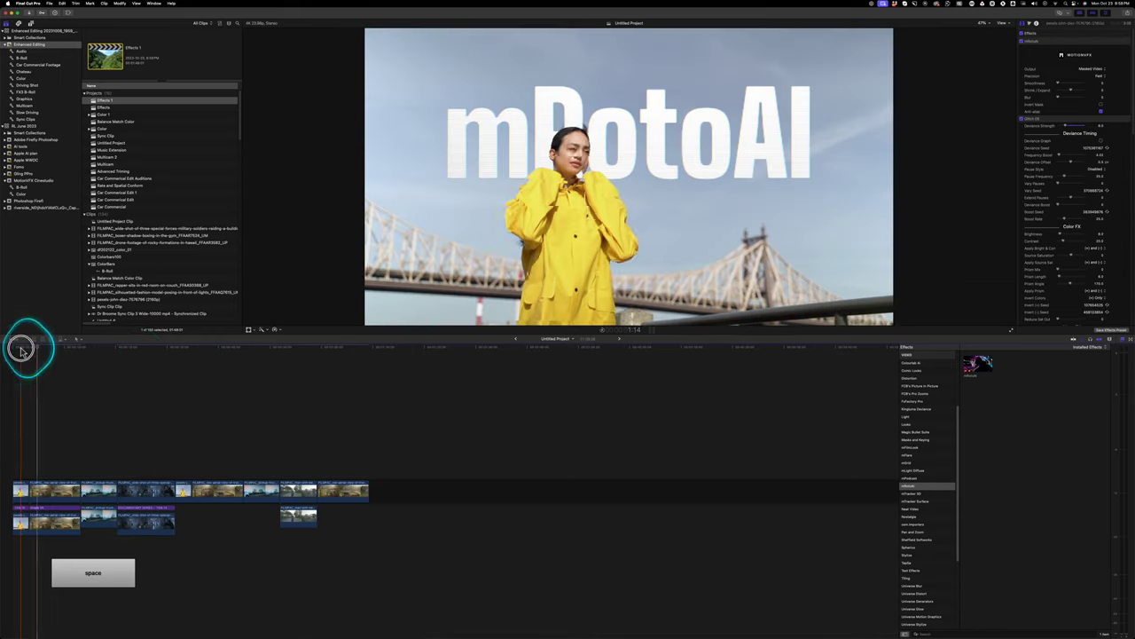
- Disable Title 16 to preview the isolated woman, then re-enable it and replay the composite
click(21, 504)
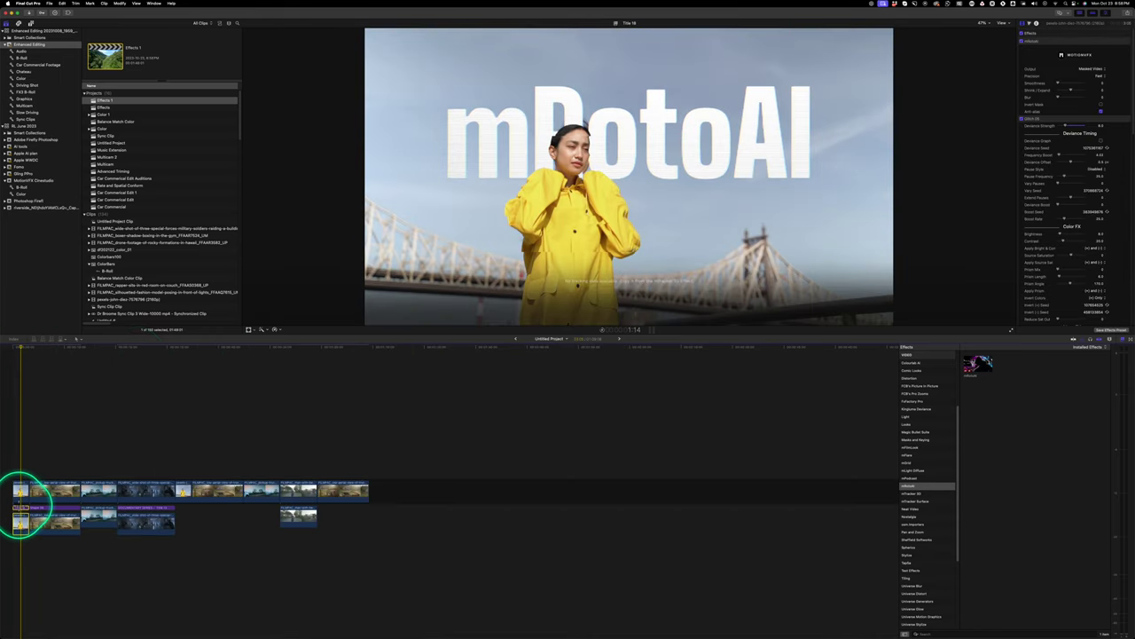
key(v)
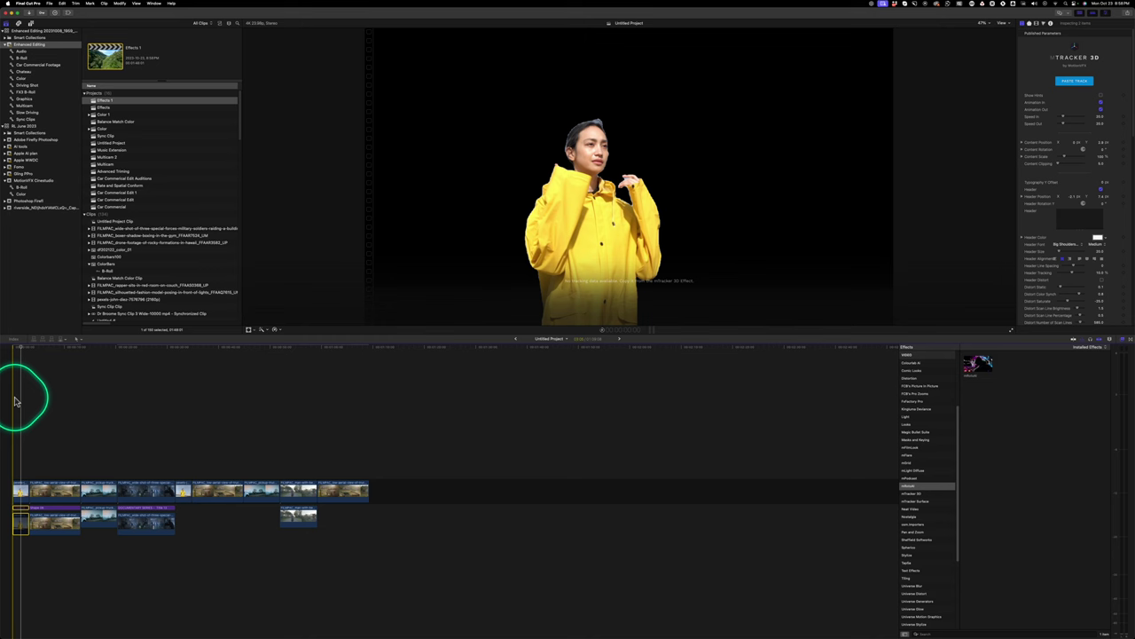
key(space)
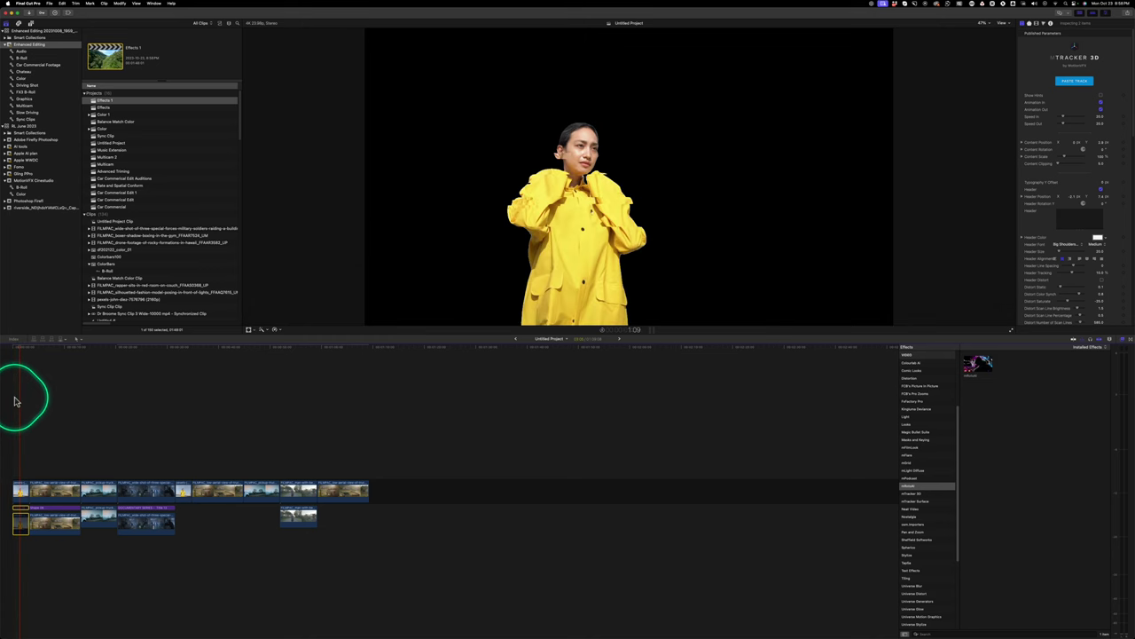
click(20, 520)
key(v)
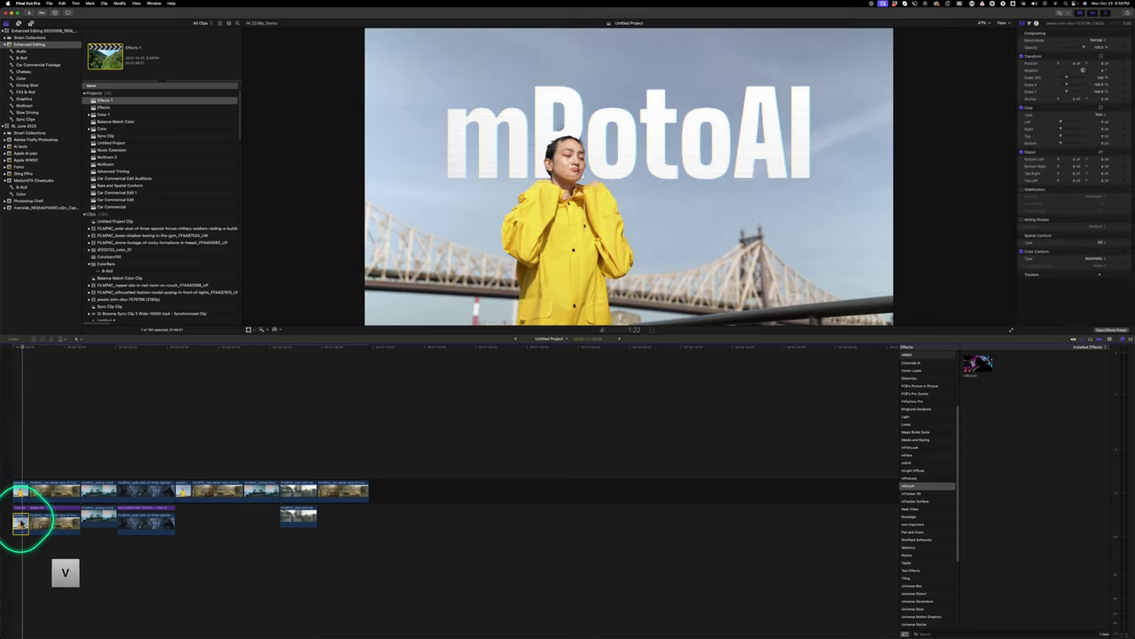
click(20, 464)
key(space)
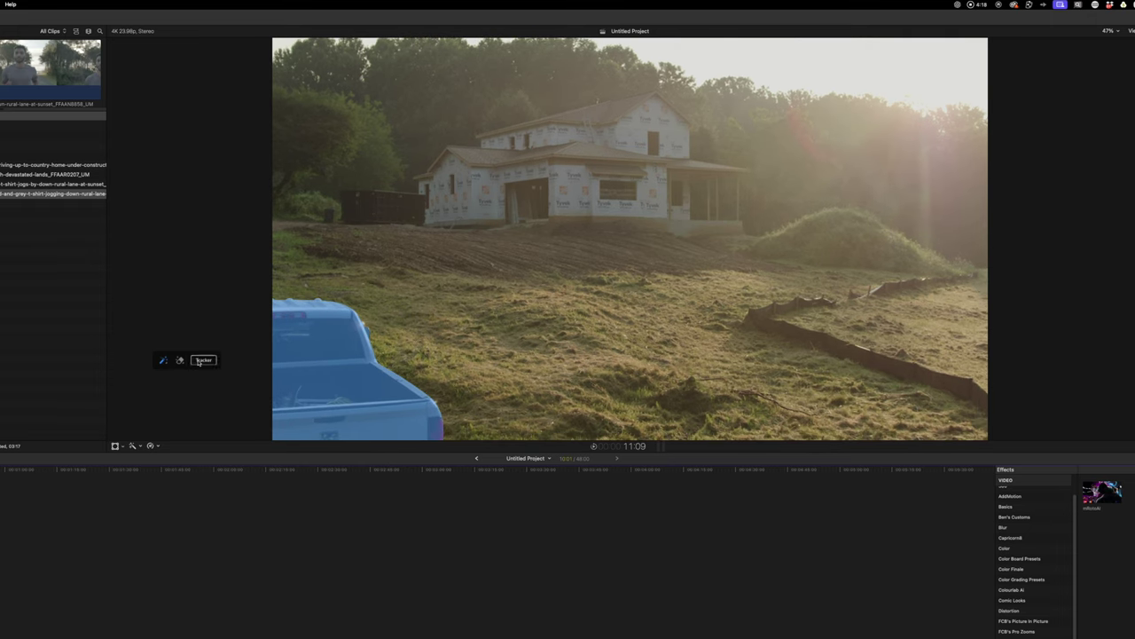
- Track the truck mask forward, pausing to paint a mask correction and check frames before resuming
click(184, 378)
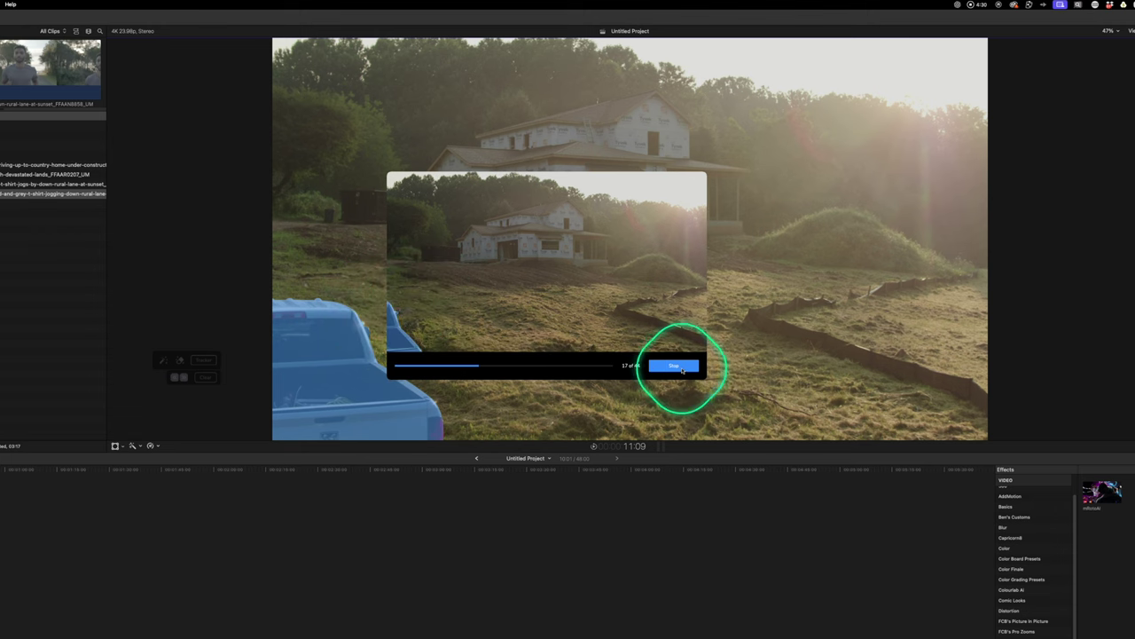
click(679, 366)
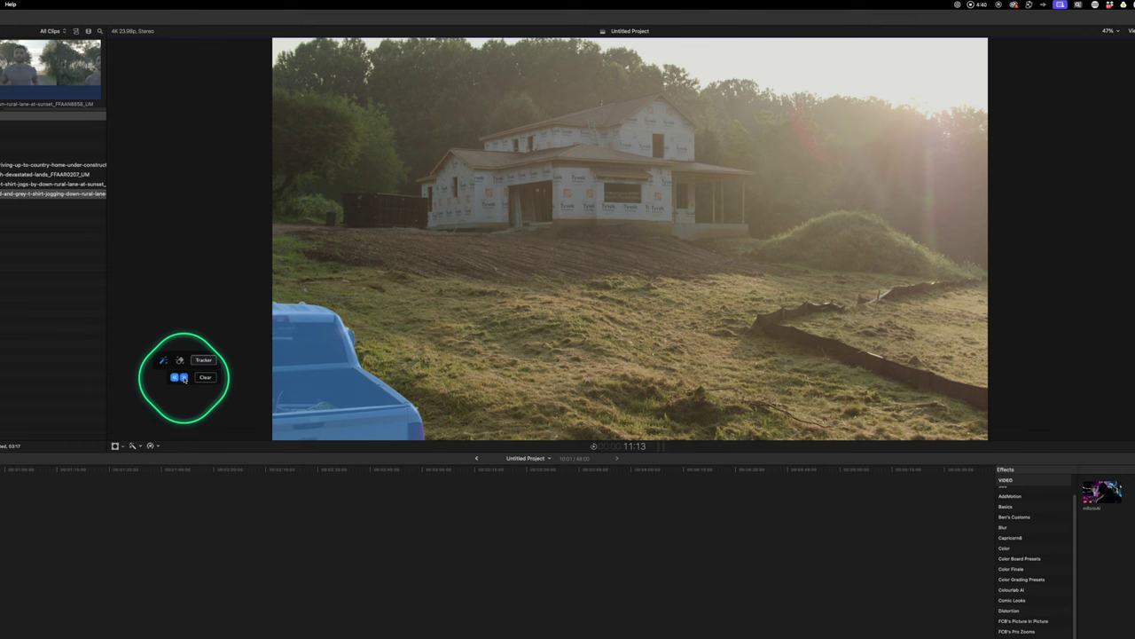
click(183, 378)
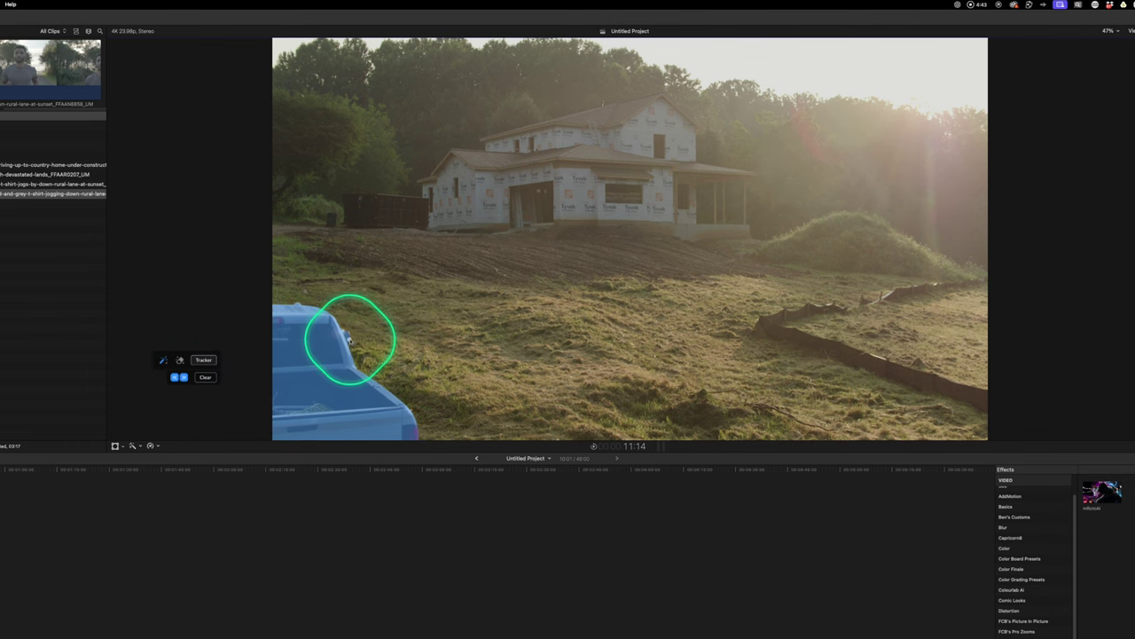
drag(348, 339, 349, 369)
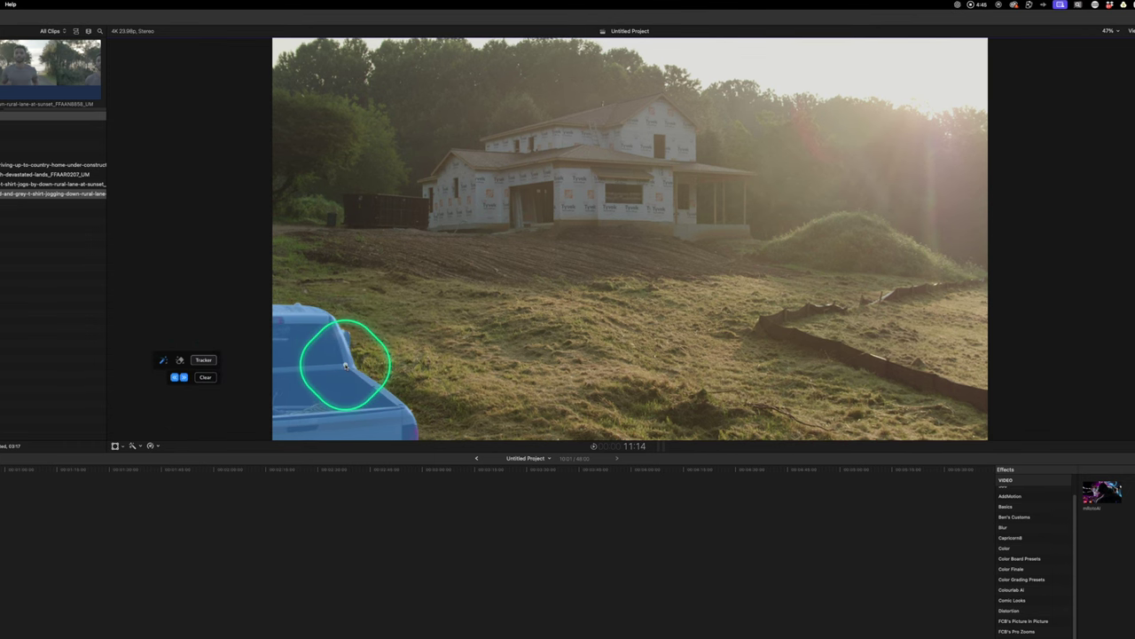
key(Right)
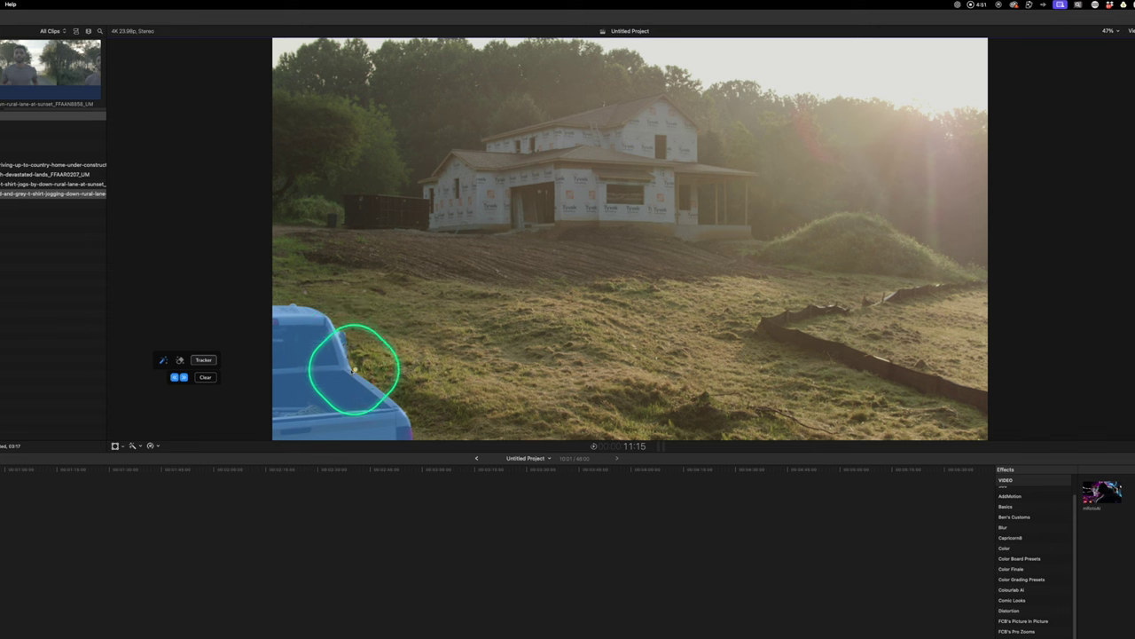
click(182, 377)
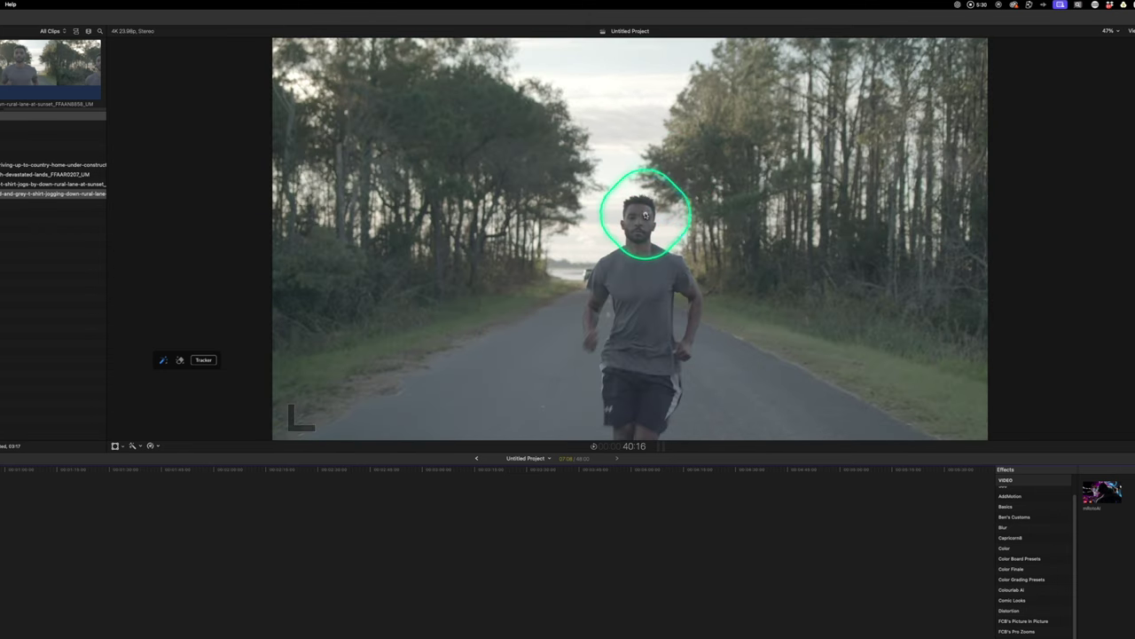
- Paint an mRotoAI mask over the runner's whole head and track it forward
click(646, 214)
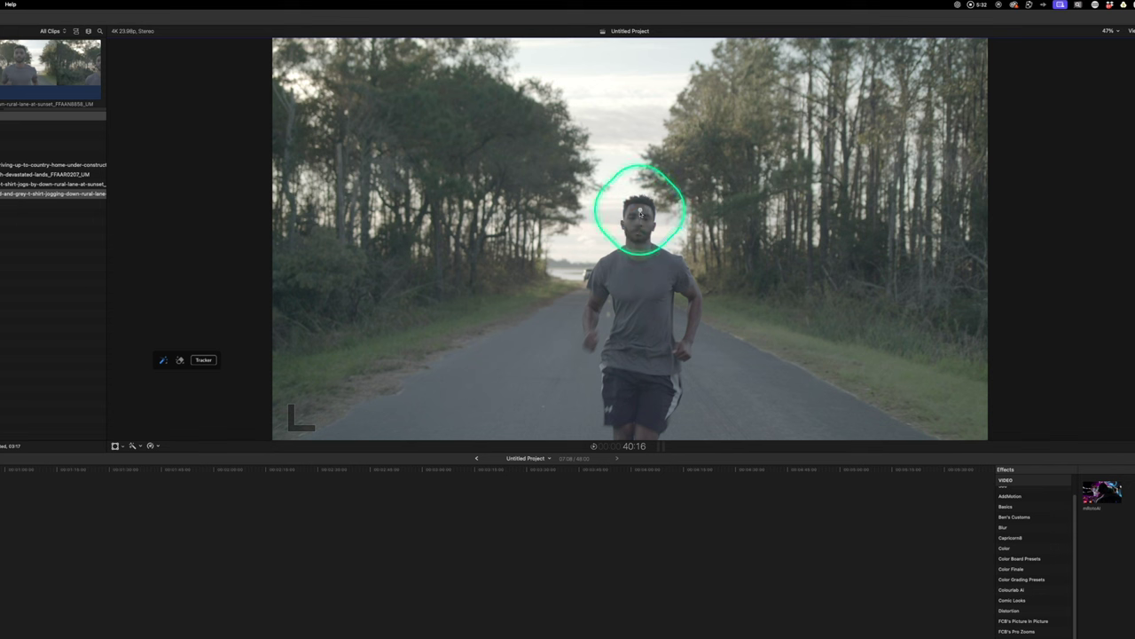
mouse_move(642, 215)
mouse_down()
mouse_move(664, 254)
mouse_move(641, 228)
mouse_move(639, 258)
mouse_up()
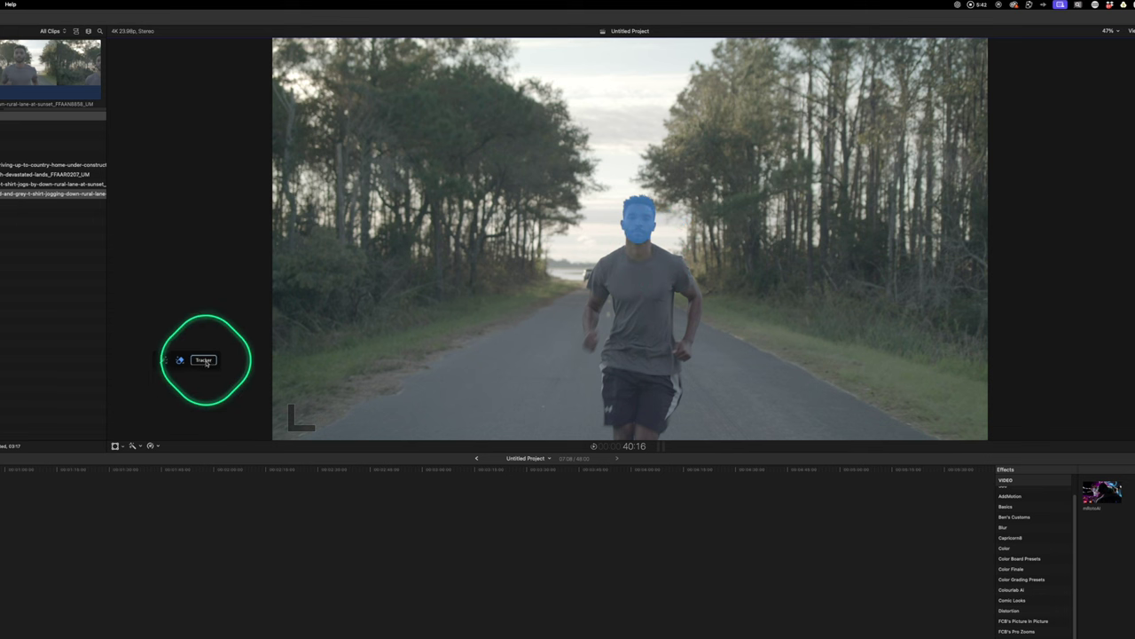
click(203, 359)
click(183, 378)
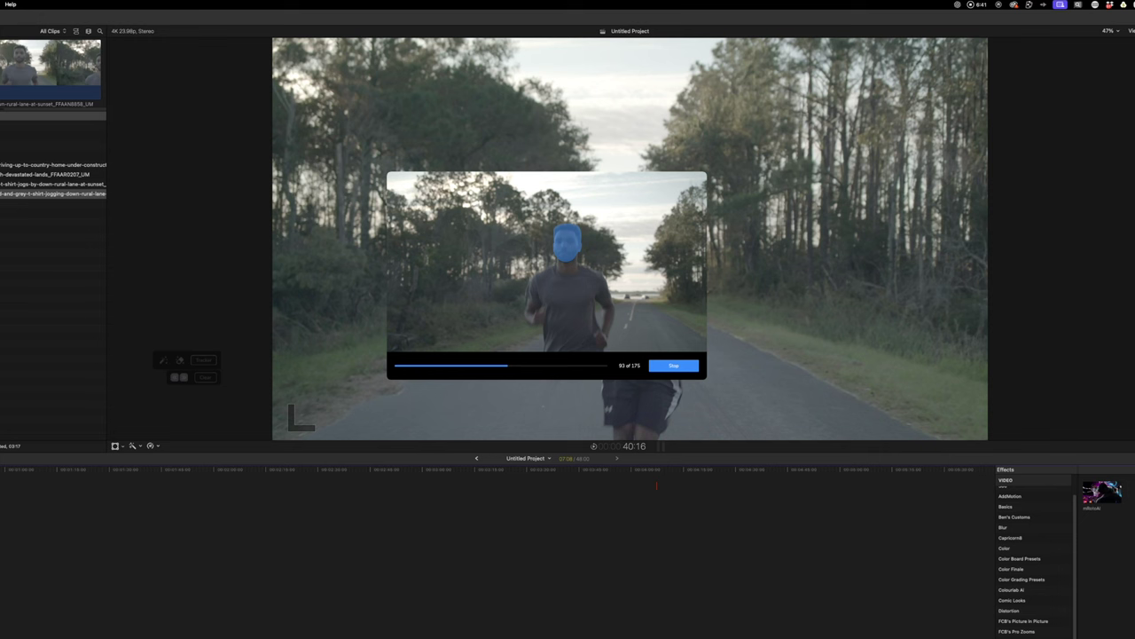
- Stop tracking, paint the head mask down the neck on the profile frame, and re-track forward
click(680, 368)
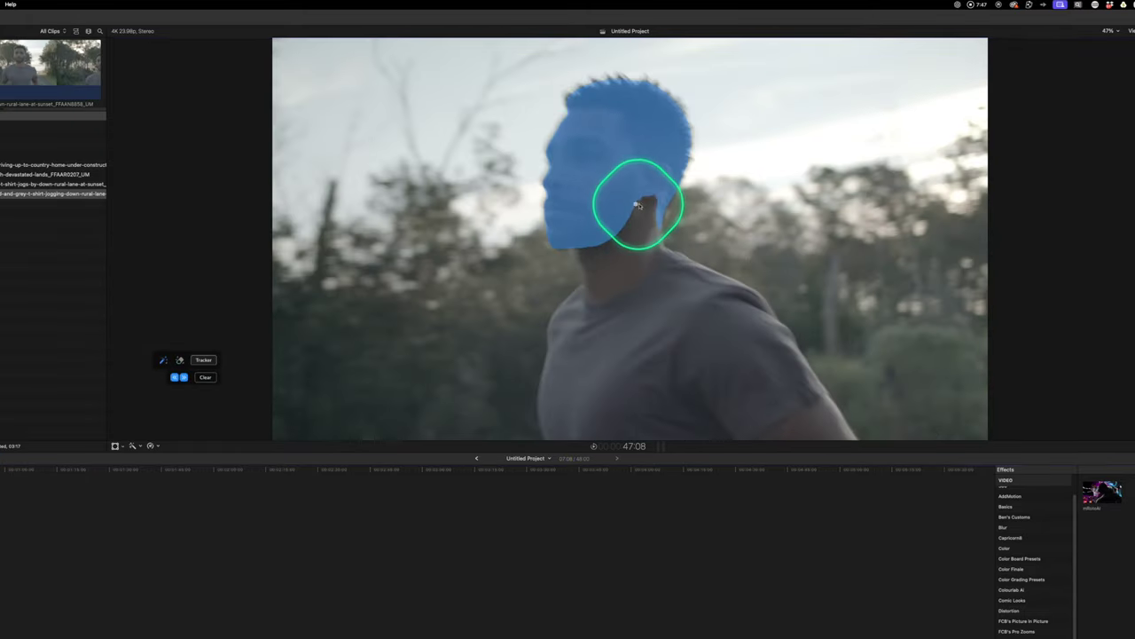
drag(641, 197, 659, 207)
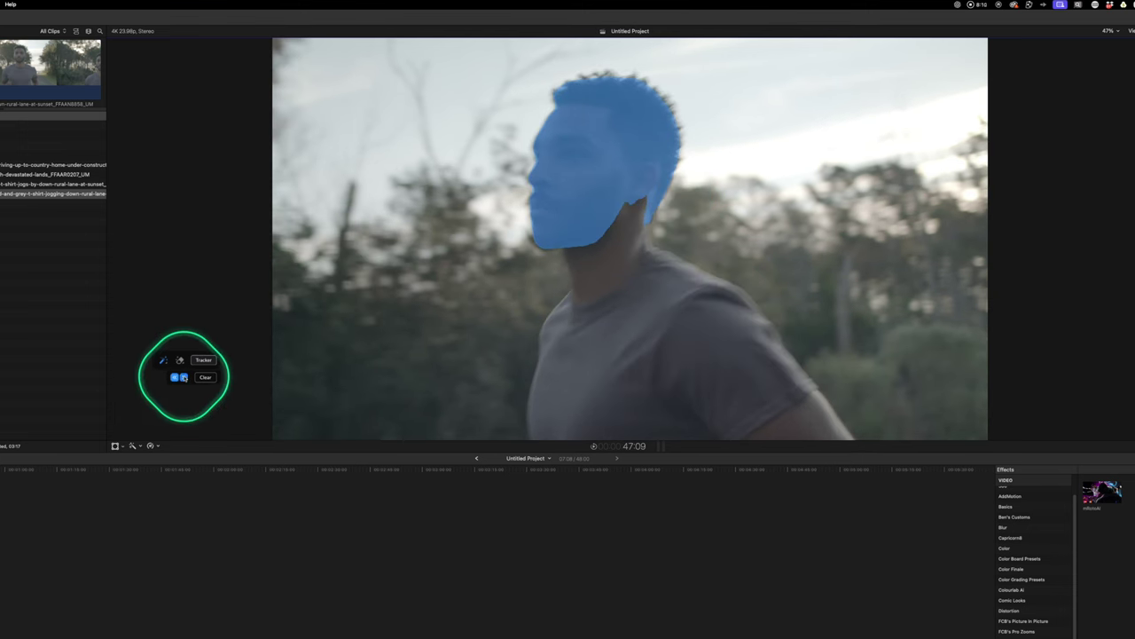
click(184, 377)
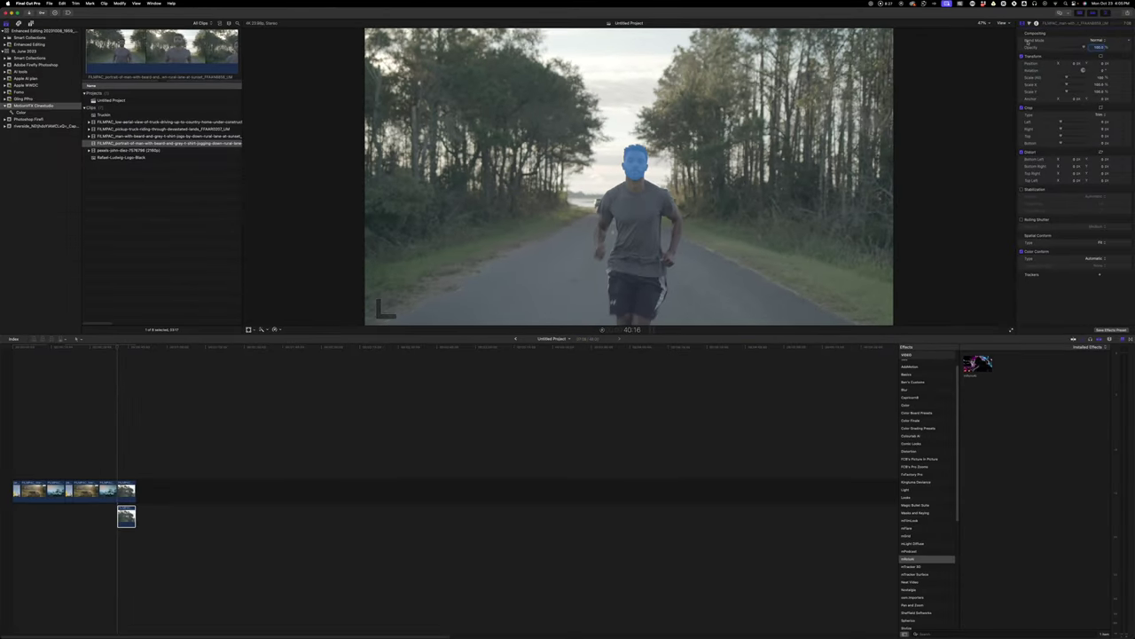
- Switch the runner clip's mRotoAI output from overlay to Masked Video
click(124, 488)
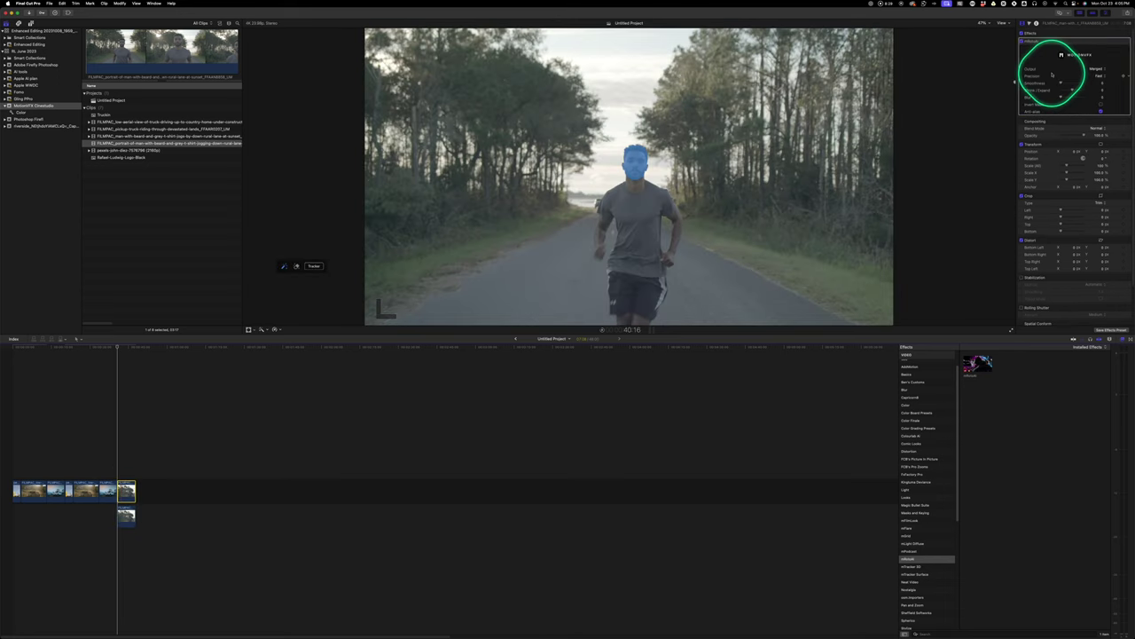
click(1102, 69)
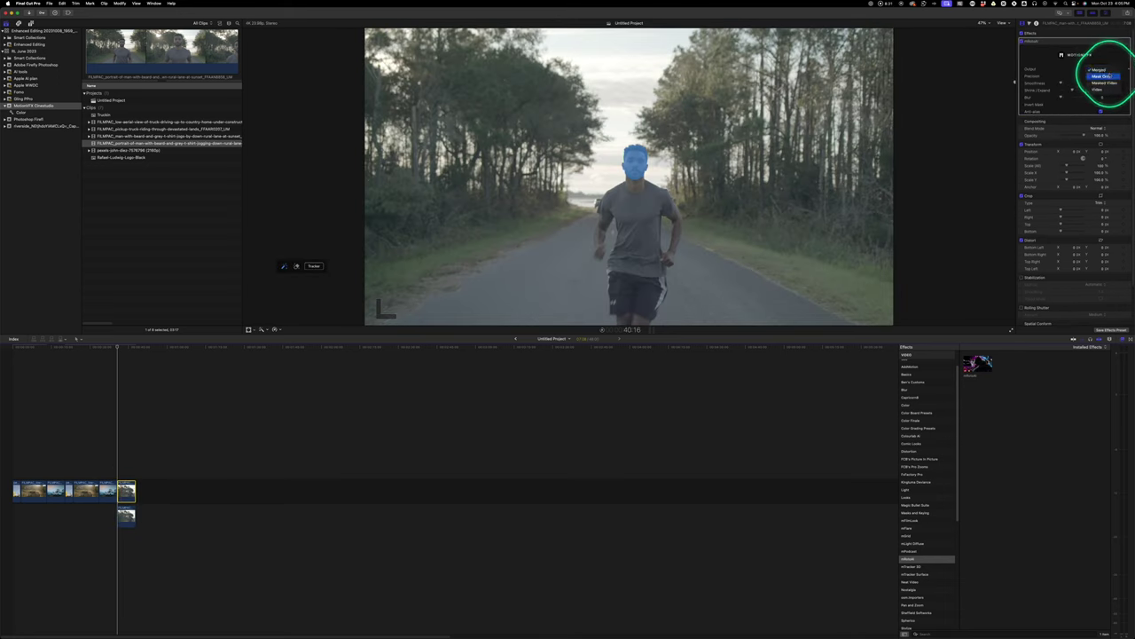
click(1108, 83)
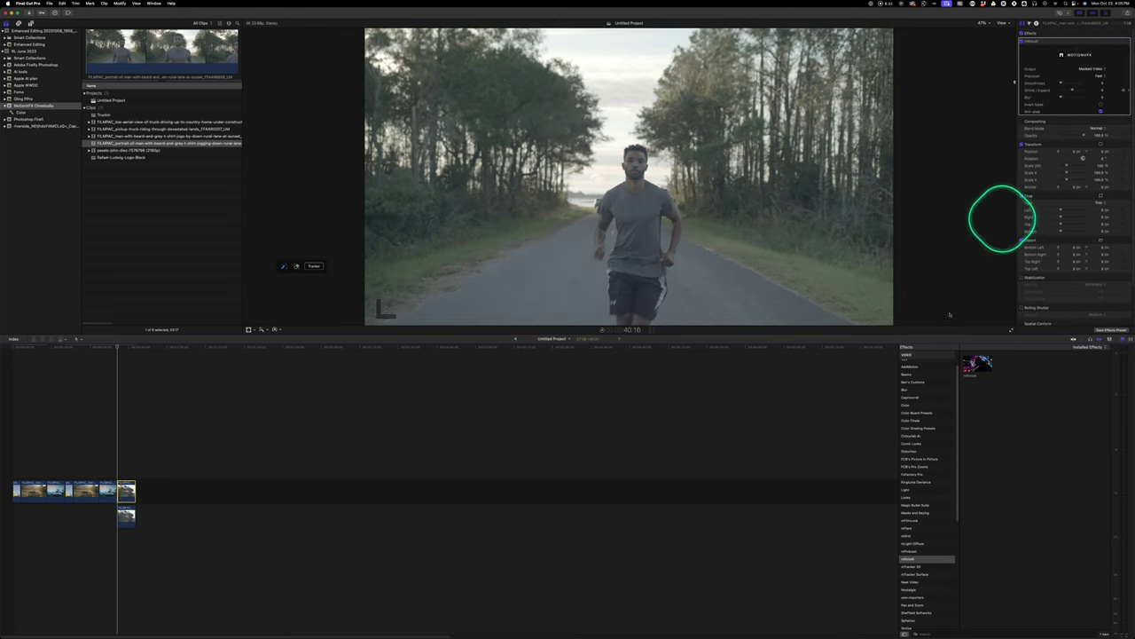
- Scroll back and select the woman-on-bridge clip at the start of the timeline
scroll(917, 485, down, 1)
scroll(917, 485, down, 1)
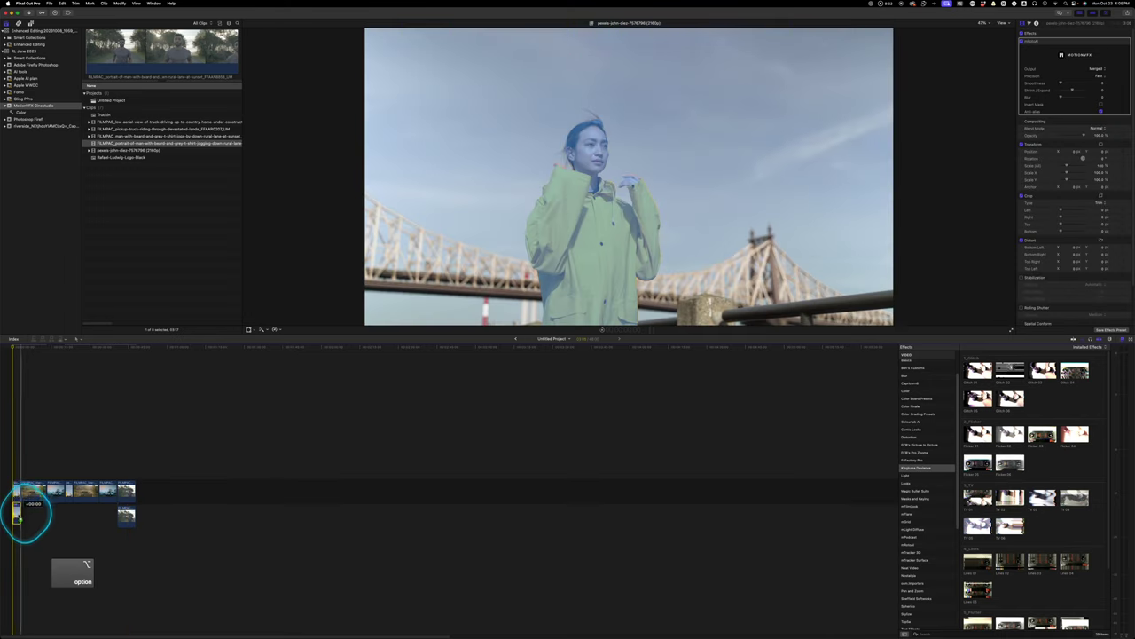
alt+click(27, 497)
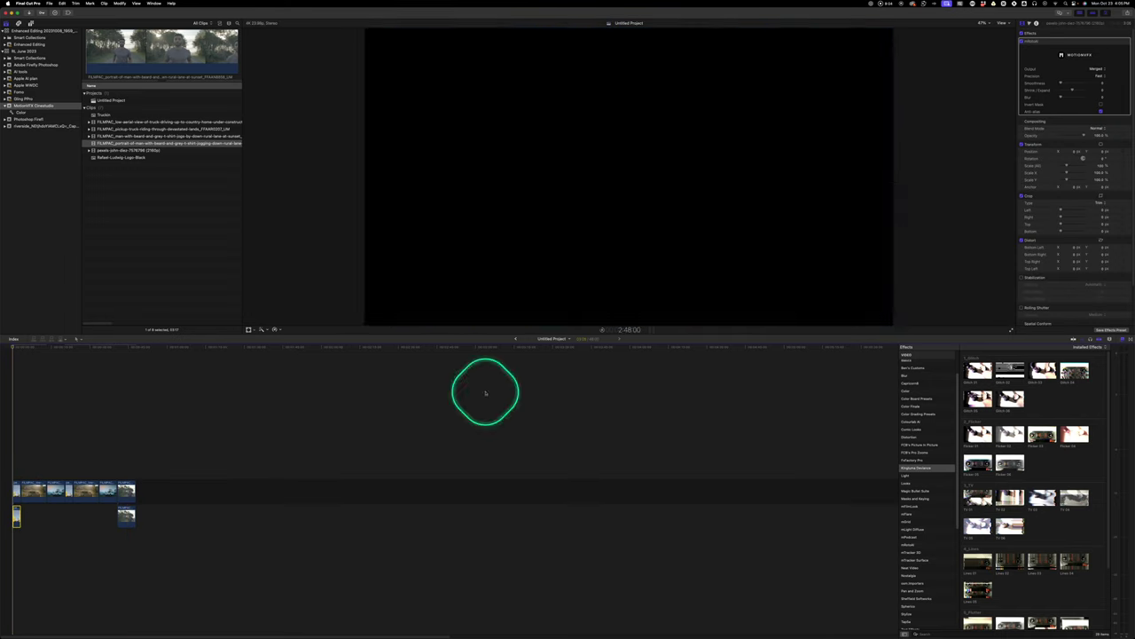
- Move the mRotoAI mask effect from the current clip onto the first clip
click(1033, 42)
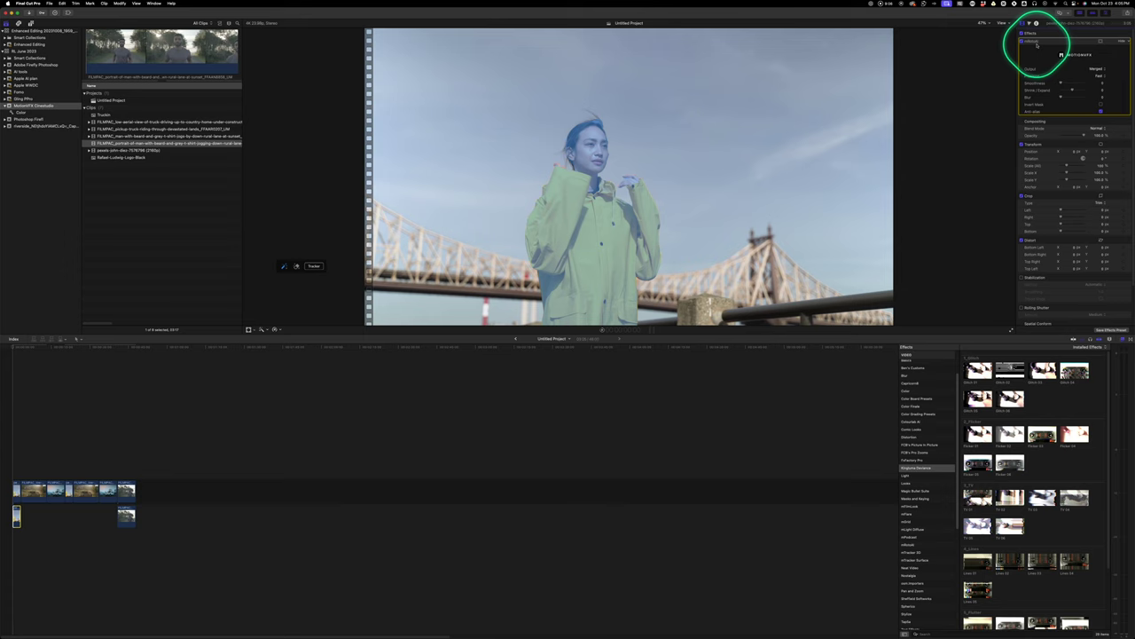
key(Delete)
click(20, 493)
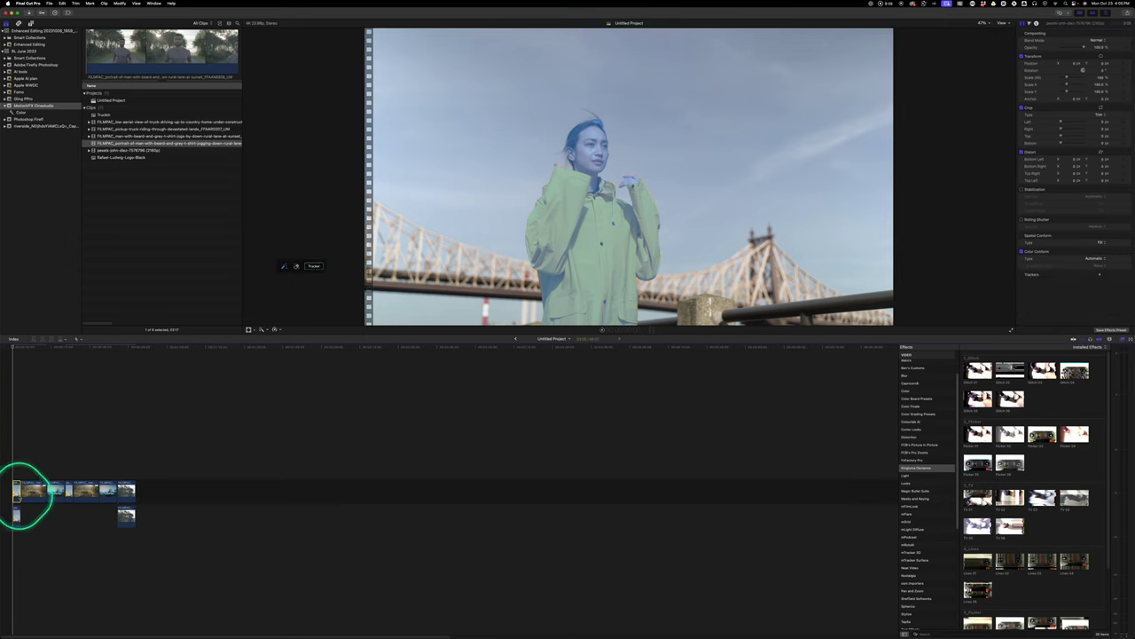
key(super+z)
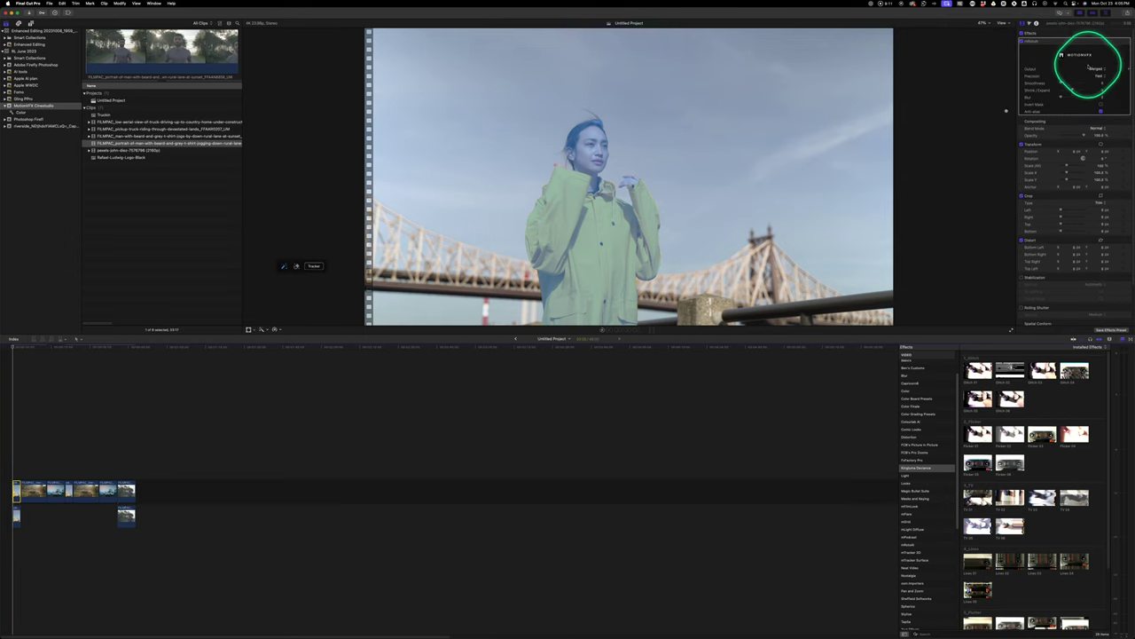
- Set the first clip's mask output to Masked Video, add the Deviance effect and preview it
click(1097, 69)
click(1106, 83)
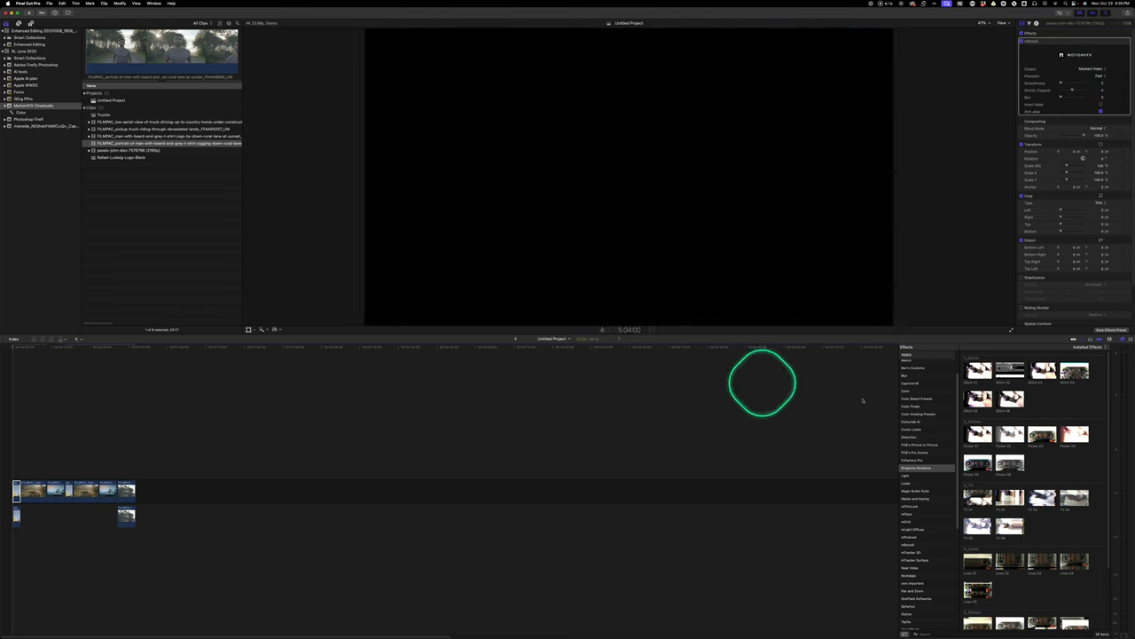
drag(978, 398, 23, 494)
key(space)
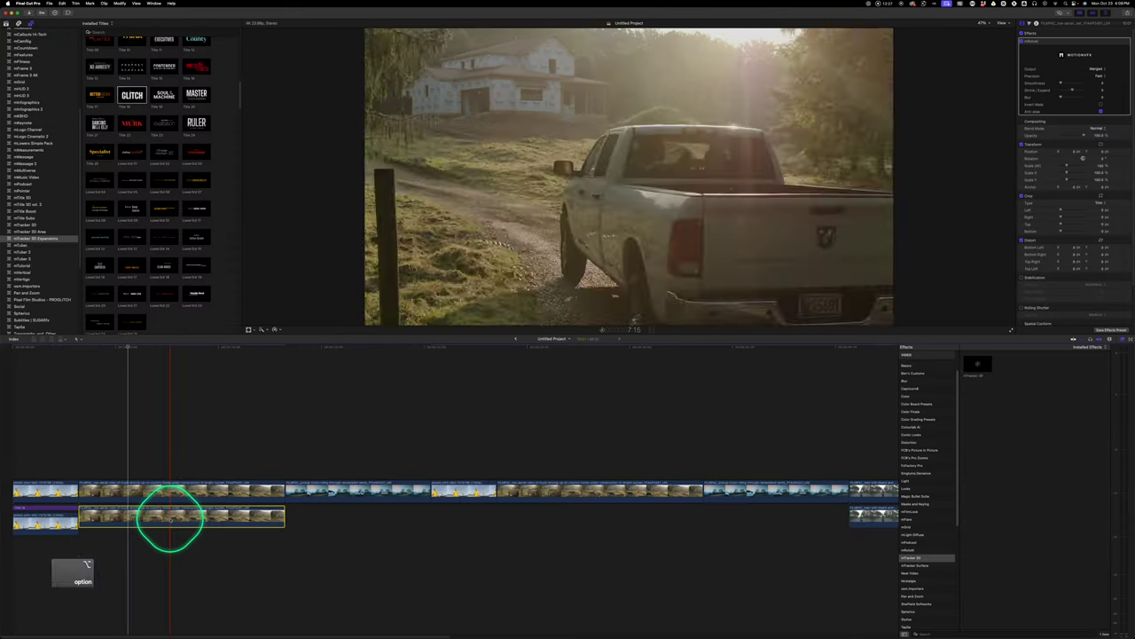
- Track the truck shot with mTracker 3D Paste Track, then shrink the triangle's Content Scale
click(1025, 42)
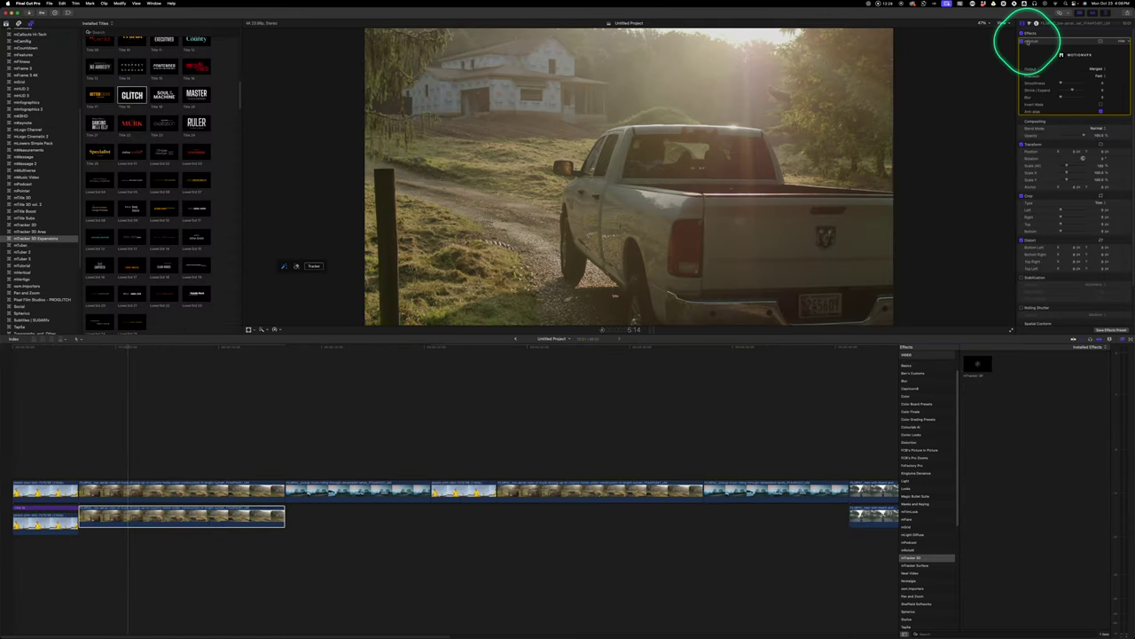
click(631, 297)
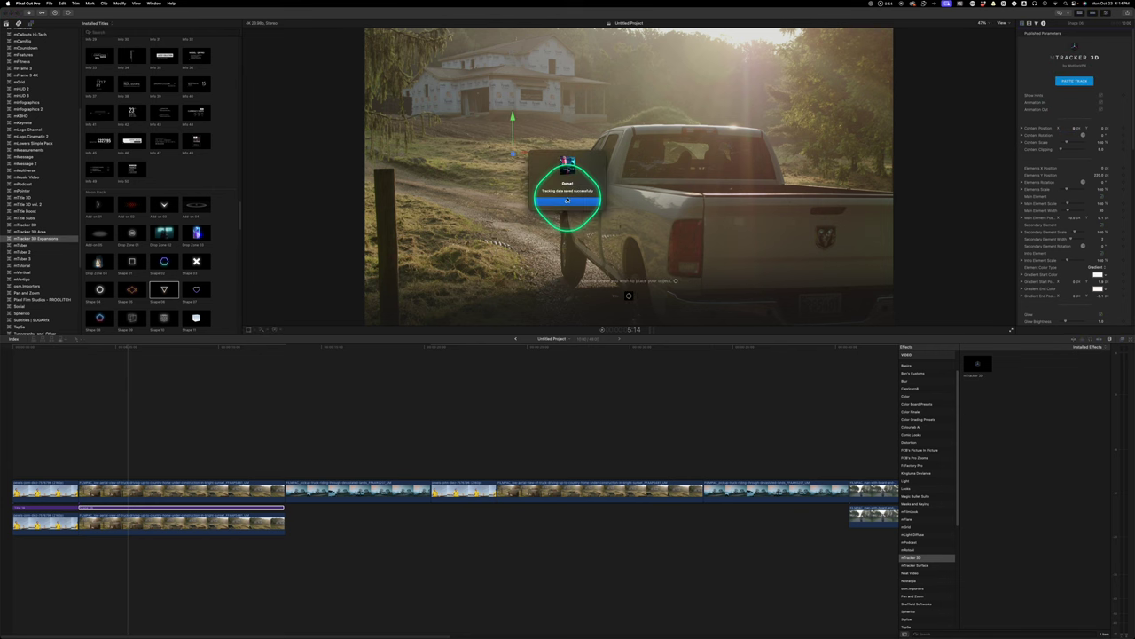
click(568, 203)
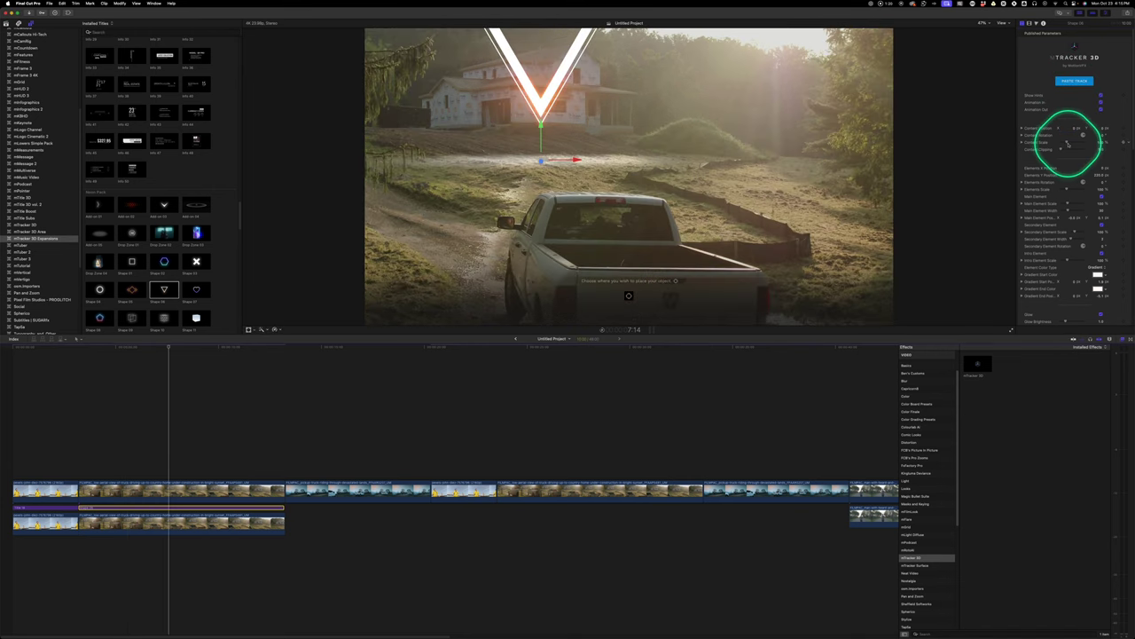
drag(1065, 145, 1063, 144)
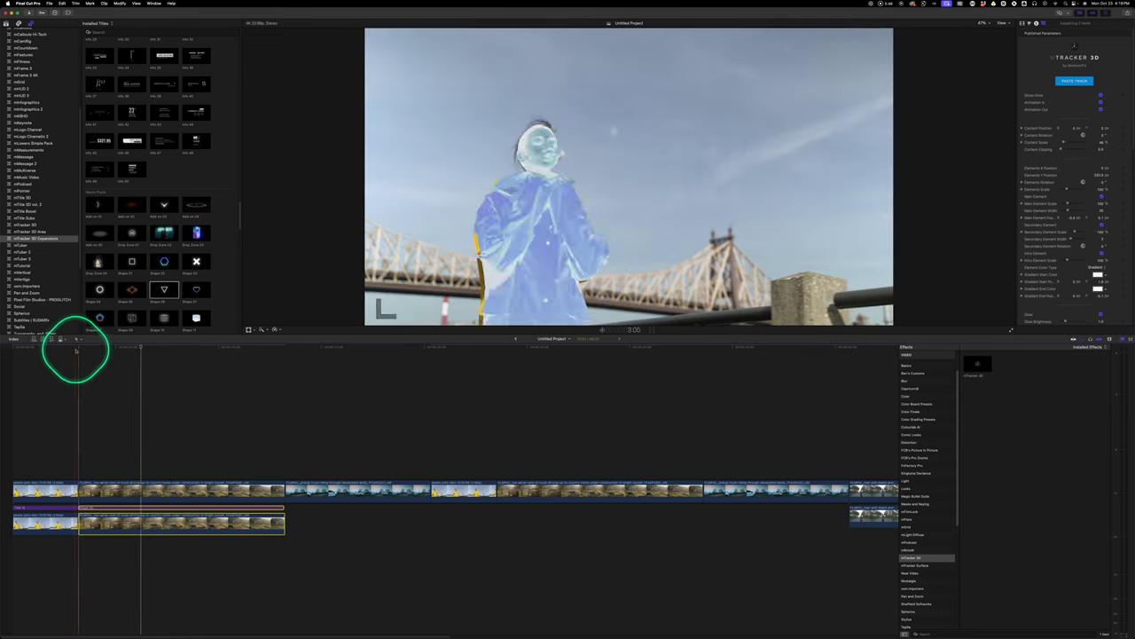
click(100, 486)
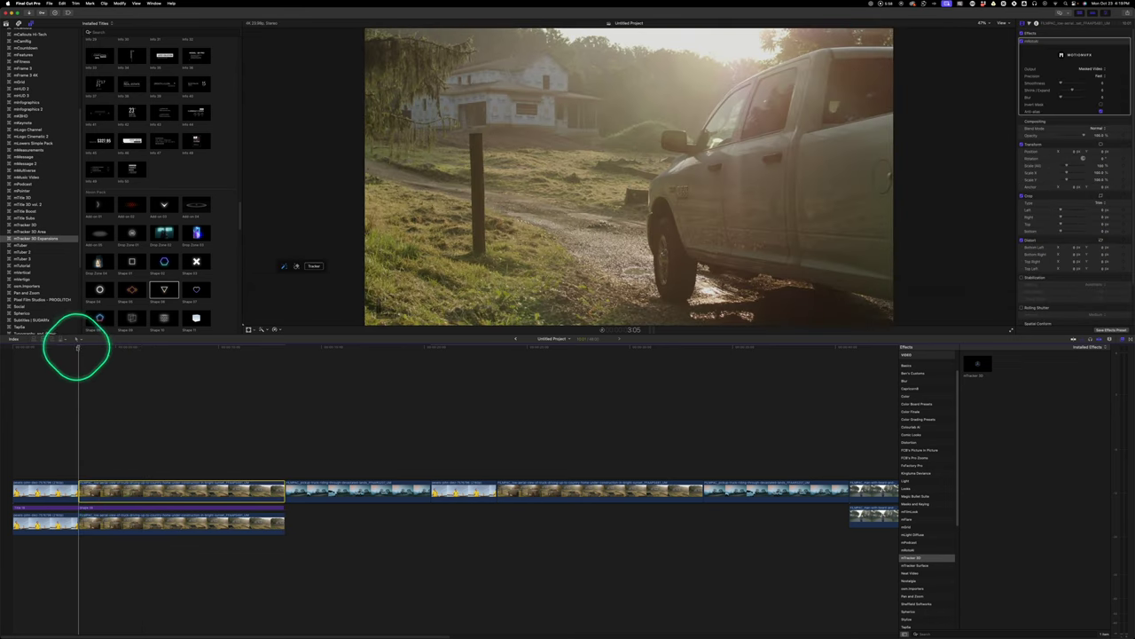
key(space)
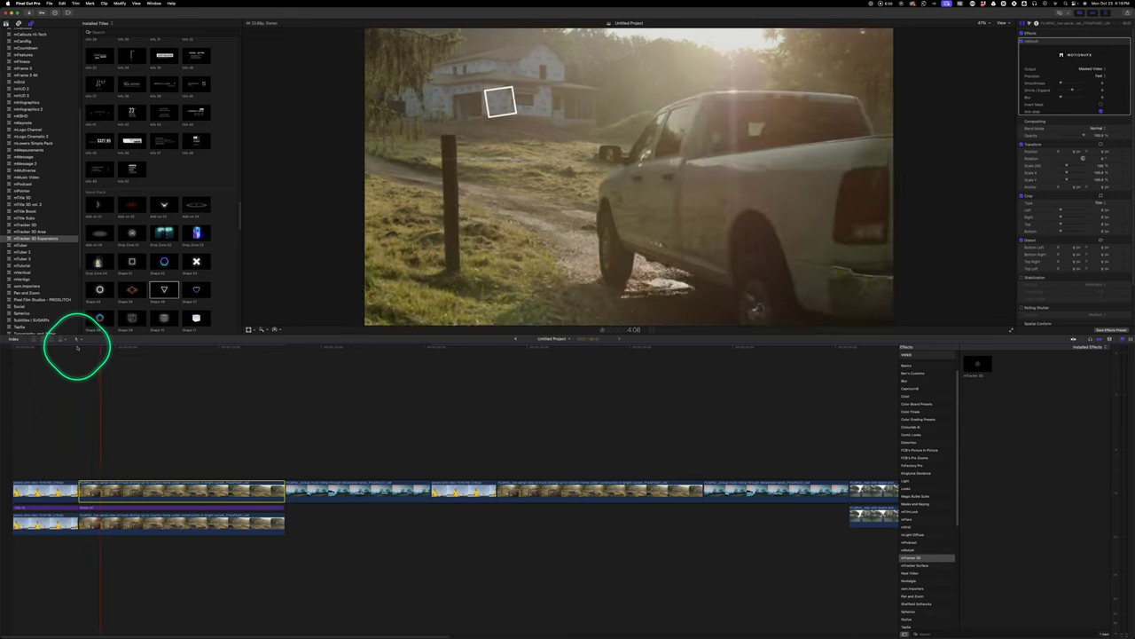